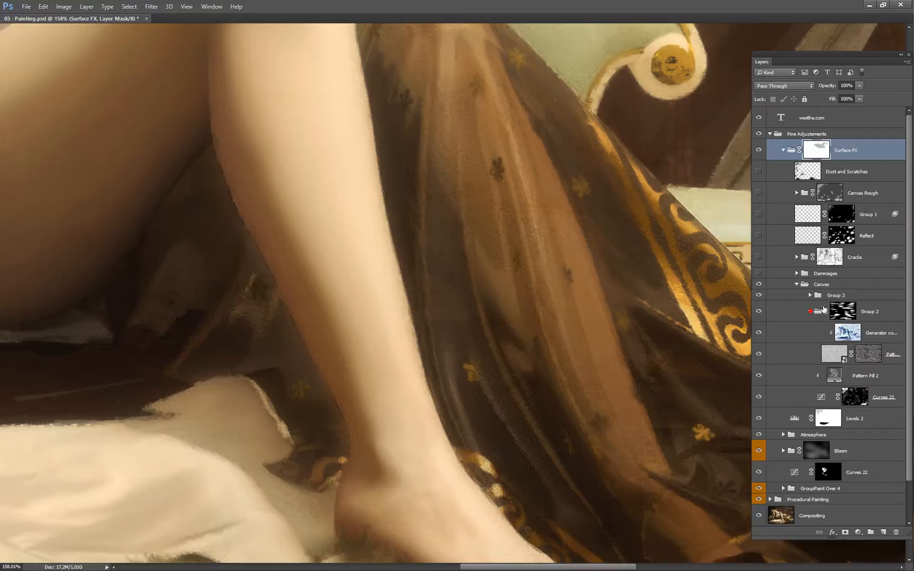
# Expand Group 3 inside the Canvas group to review its pattern fill layers, and collapse the Canvas group.
pyautogui.click(810, 295)
pyautogui.scroll(-3, 906, 323)
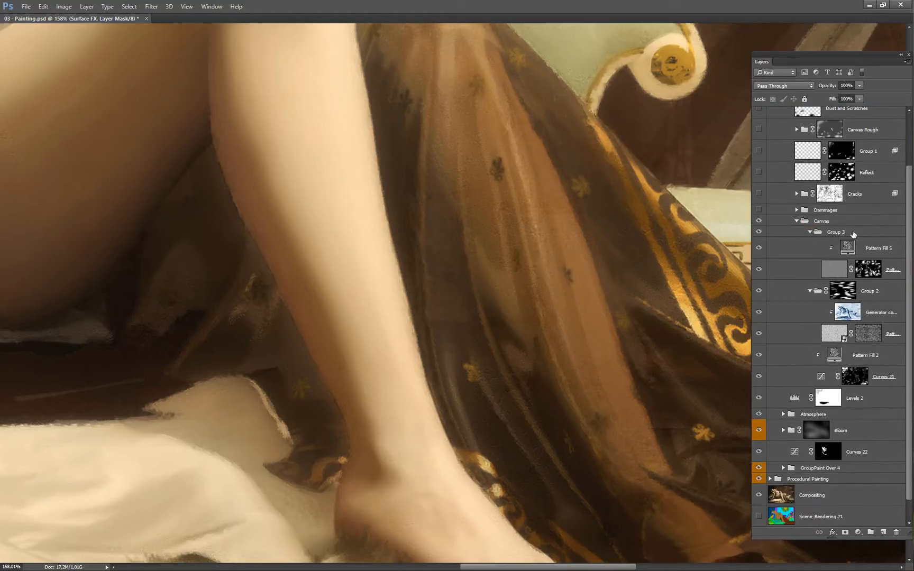
pyautogui.click(796, 222)
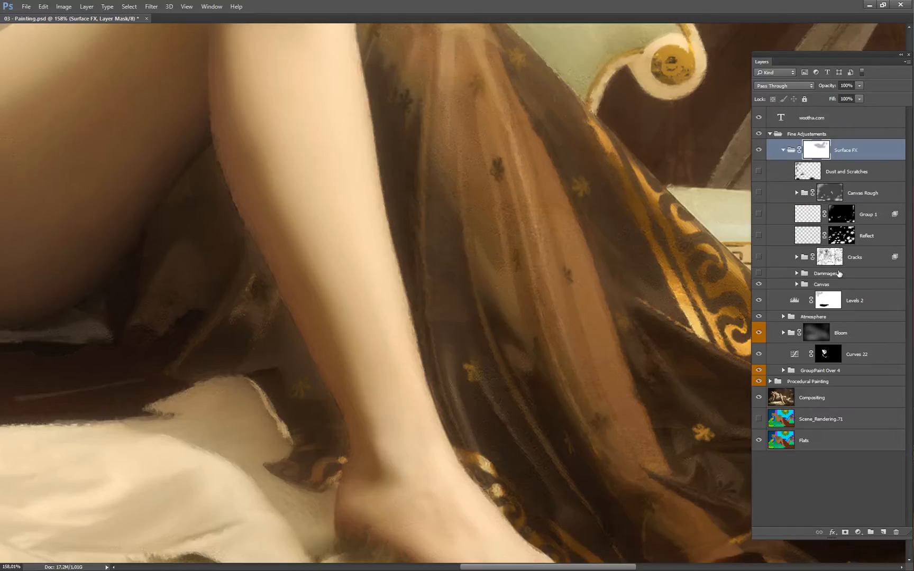
pyautogui.moveTo(588, 312); pyautogui.dragTo(664, 269)
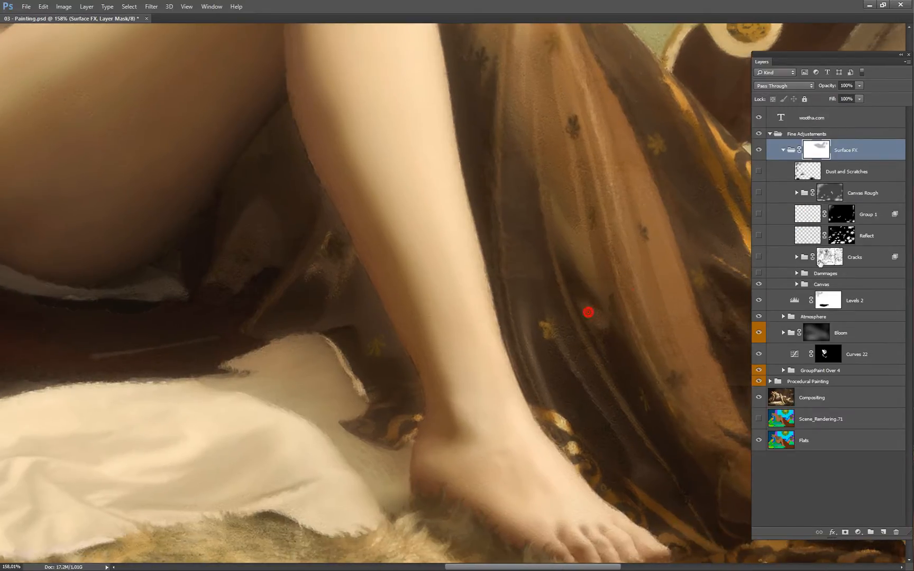
# Compare the painting with and without the Canvas group, from the foot and drapery up to the woman's face.
pyautogui.click(761, 285)
pyautogui.moveTo(630, 363)
pyautogui.mouseDown()
pyautogui.moveTo(473, 236)
pyautogui.moveTo(391, 216)
pyautogui.mouseUp()
pyautogui.moveTo(624, 136); pyautogui.dragTo(608, 194)
pyautogui.moveTo(668, 130); pyautogui.dragTo(662, 127)
pyautogui.moveTo(643, 170)
pyautogui.mouseDown()
pyautogui.moveTo(630, 230)
pyautogui.moveTo(593, 301)
pyautogui.moveTo(587, 359)
pyautogui.mouseUp()
pyautogui.moveTo(576, 188)
pyautogui.mouseDown()
pyautogui.moveTo(575, 306)
pyautogui.moveTo(589, 357)
pyautogui.mouseUp()
pyautogui.moveTo(591, 275); pyautogui.dragTo(607, 324)
pyautogui.moveTo(478, 311); pyautogui.dragTo(520, 350)
pyautogui.moveTo(320, 196)
pyautogui.mouseDown()
pyautogui.moveTo(422, 267)
pyautogui.moveTo(583, 322)
pyautogui.mouseUp()
pyautogui.moveTo(282, 200)
pyautogui.mouseDown()
pyautogui.moveTo(468, 300)
pyautogui.moveTo(664, 344)
pyautogui.mouseUp()
pyautogui.moveTo(370, 328)
pyautogui.mouseDown()
pyautogui.moveTo(465, 349)
pyautogui.moveTo(469, 388)
pyautogui.mouseUp()
pyautogui.moveTo(687, 248)
pyautogui.mouseDown()
pyautogui.moveTo(615, 296)
pyautogui.moveTo(579, 298)
pyautogui.mouseUp()
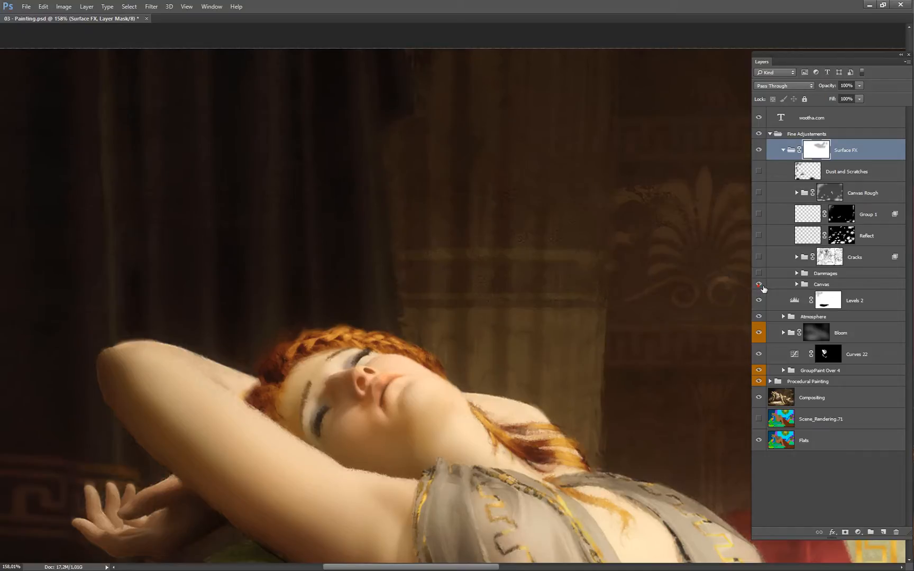
# Check the Canvas group's texture on the background wall and shield by switching its visibility.
pyautogui.moveTo(644, 330); pyautogui.dragTo(677, 318)
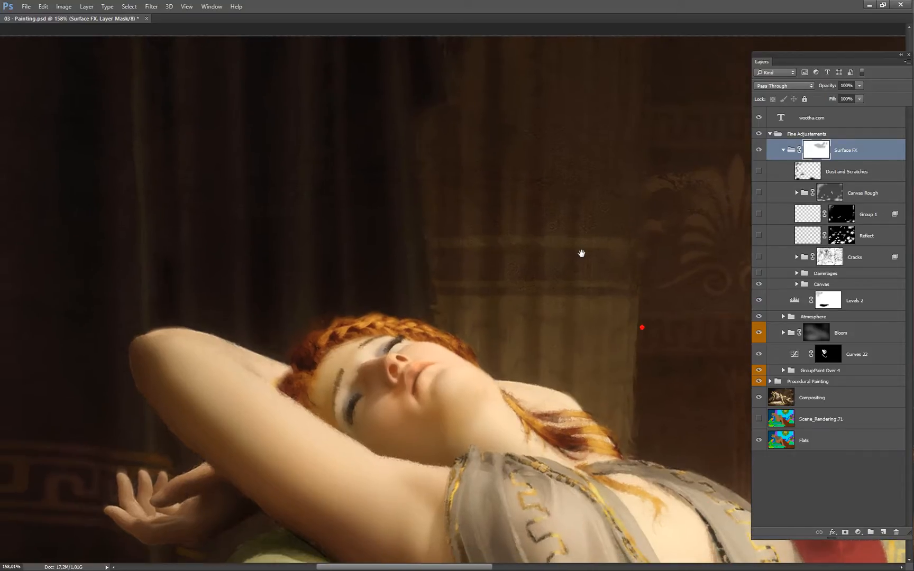
pyautogui.moveTo(642, 266); pyautogui.dragTo(504, 217)
pyautogui.moveTo(682, 244)
pyautogui.mouseDown()
pyautogui.moveTo(619, 286)
pyautogui.moveTo(483, 330)
pyautogui.mouseUp()
pyautogui.moveTo(599, 320); pyautogui.dragTo(446, 304)
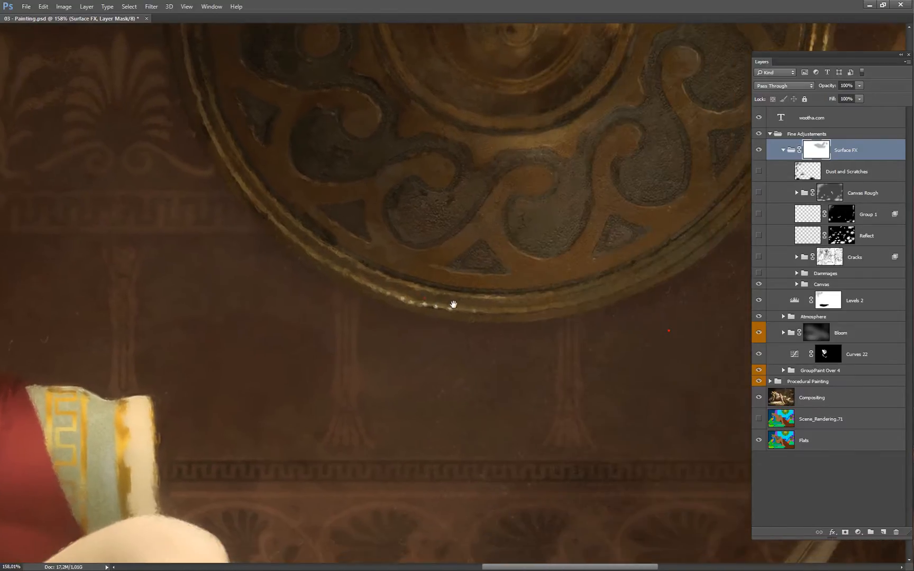
pyautogui.click(758, 284)
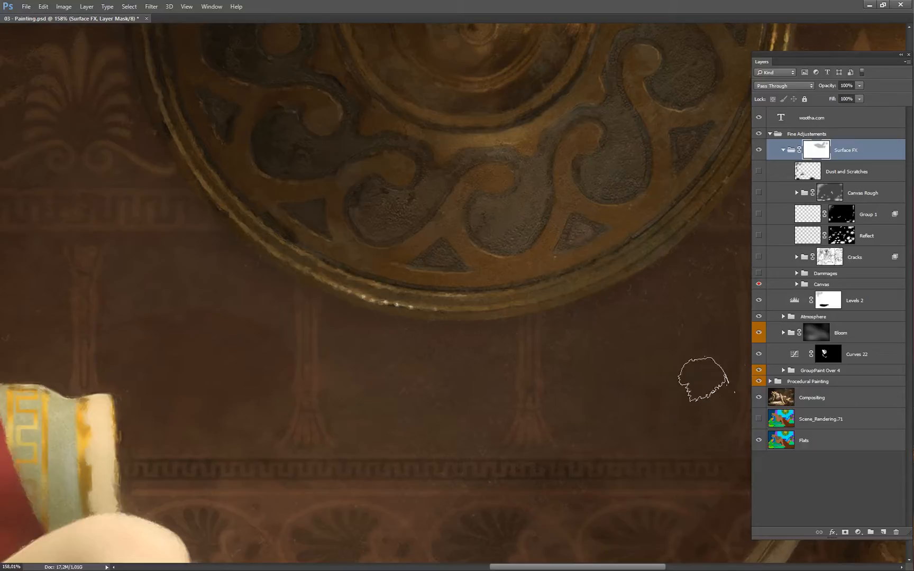
pyautogui.moveTo(618, 439); pyautogui.dragTo(628, 217)
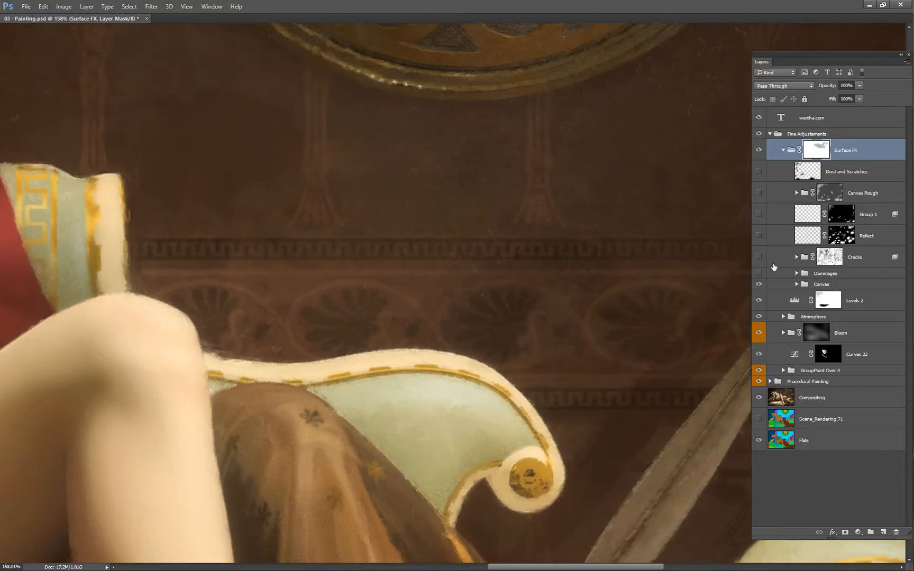
# Show the Dammages group and compare it on and off over the couch and gold-trimmed drapery.
pyautogui.click(758, 273)
pyautogui.moveTo(551, 276); pyautogui.dragTo(495, 194)
pyautogui.click(641, 274)
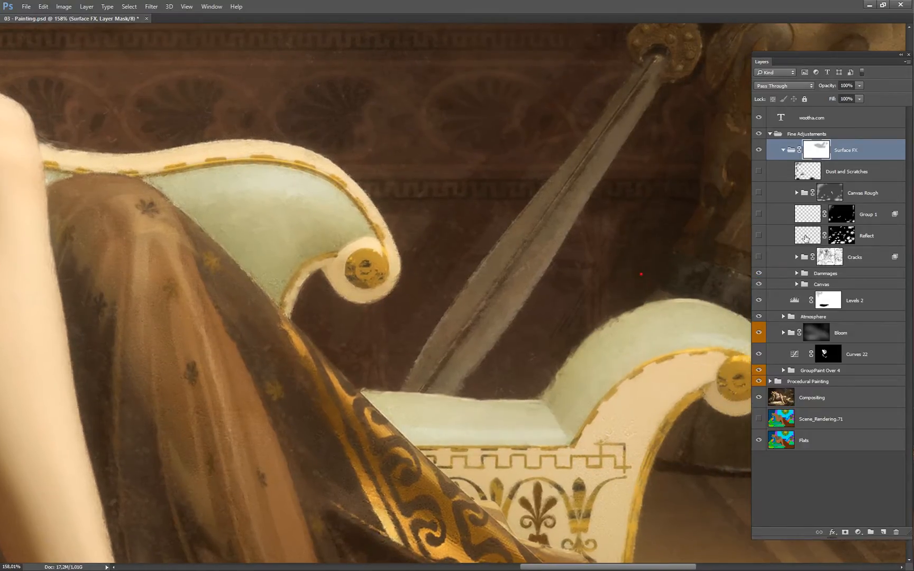
pyautogui.click(758, 273)
pyautogui.click(759, 273)
pyautogui.moveTo(524, 389); pyautogui.dragTo(612, 285)
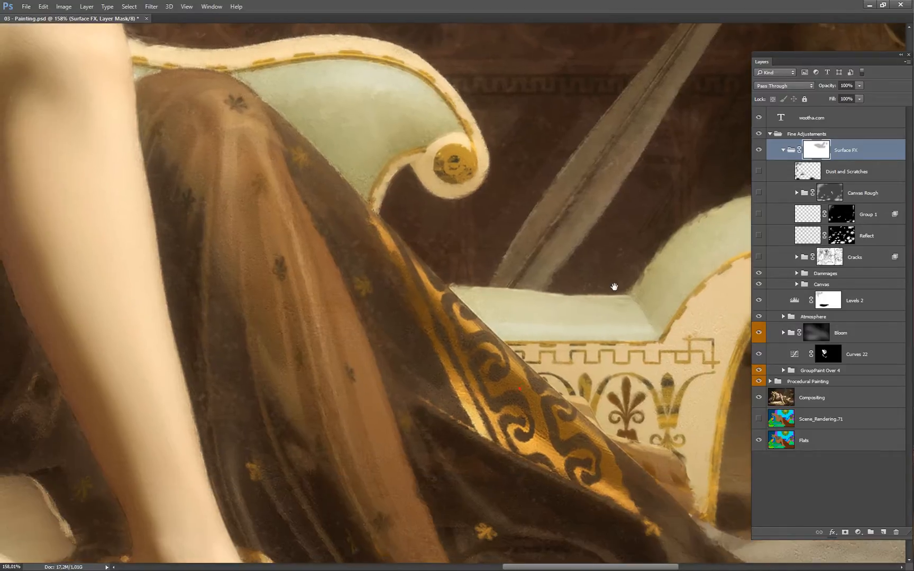
pyautogui.click(759, 274)
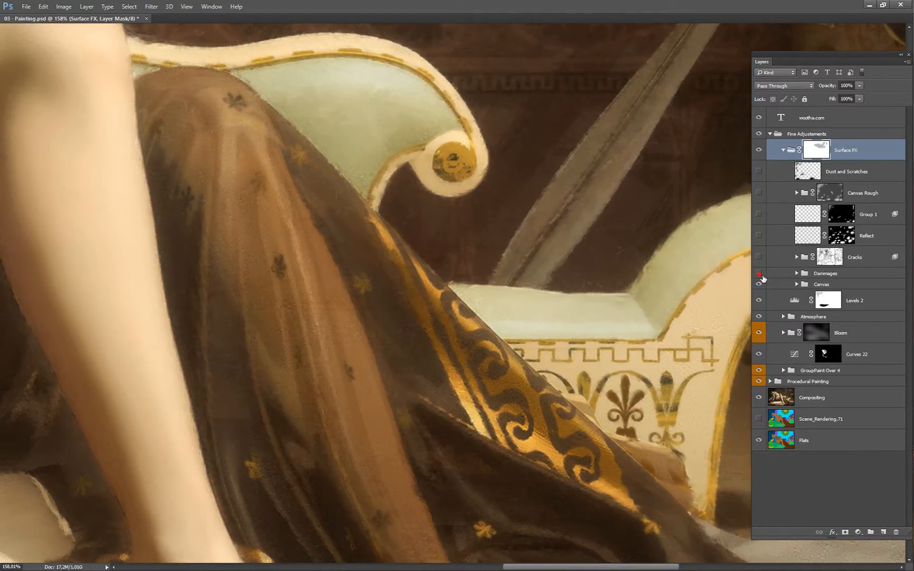
# Examine the Dammages effect on the red cloth, white sheet and thigh.
pyautogui.moveTo(274, 389)
pyautogui.mouseDown()
pyautogui.moveTo(430, 316)
pyautogui.moveTo(620, 275)
pyautogui.moveTo(741, 266)
pyautogui.mouseUp()
pyautogui.moveTo(402, 337); pyautogui.dragTo(561, 334)
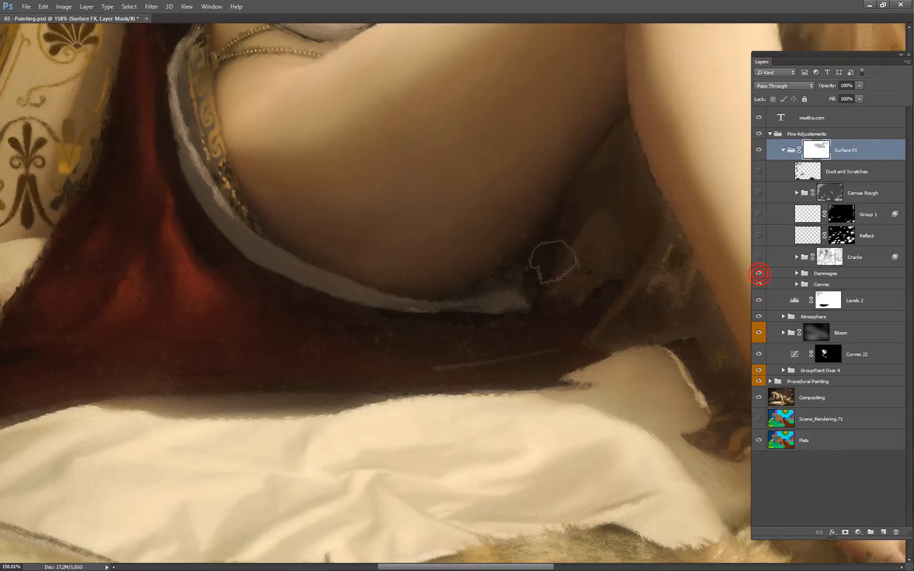
pyautogui.moveTo(408, 261); pyautogui.dragTo(613, 408)
pyautogui.moveTo(645, 264)
pyautogui.mouseDown()
pyautogui.moveTo(628, 306)
pyautogui.moveTo(600, 317)
pyautogui.mouseUp()
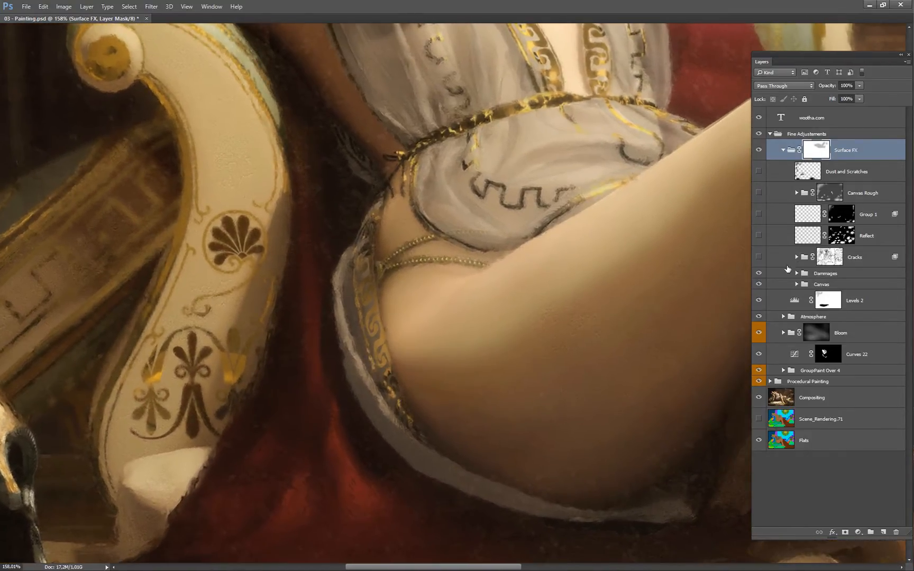
# Show the Cracks group and check it on the dress and legs.
pyautogui.click(759, 257)
pyautogui.moveTo(693, 360); pyautogui.dragTo(597, 357)
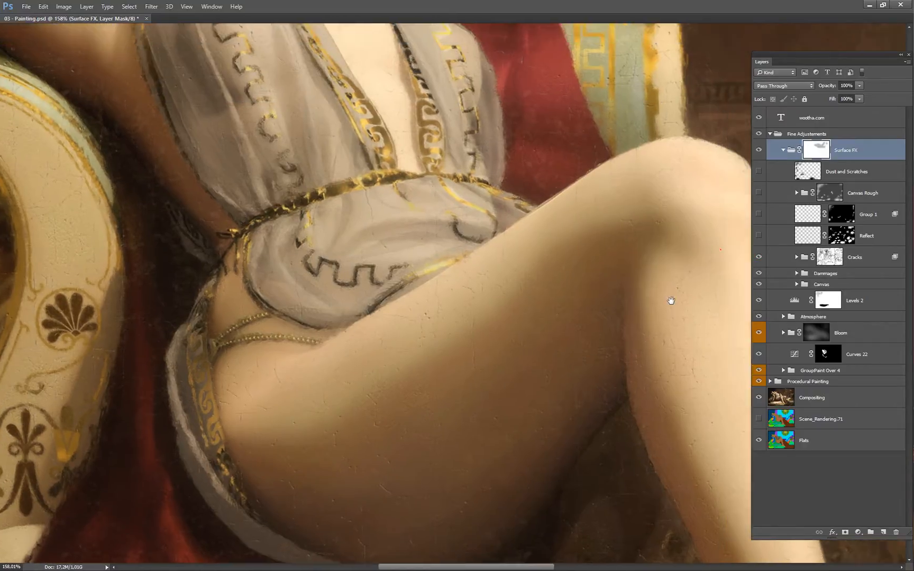
pyautogui.moveTo(670, 300); pyautogui.dragTo(647, 293)
# Examine the cracks over the helmet, leg armour, white sheet and fur rug.
pyautogui.moveTo(450, 337)
pyautogui.mouseDown()
pyautogui.moveTo(581, 320)
pyautogui.moveTo(545, 340)
pyautogui.moveTo(546, 361)
pyautogui.moveTo(537, 285)
pyautogui.moveTo(676, 229)
pyautogui.mouseUp()
pyautogui.moveTo(490, 332); pyautogui.dragTo(637, 257)
pyautogui.moveTo(550, 308); pyautogui.dragTo(586, 237)
pyautogui.moveTo(570, 356); pyautogui.dragTo(569, 283)
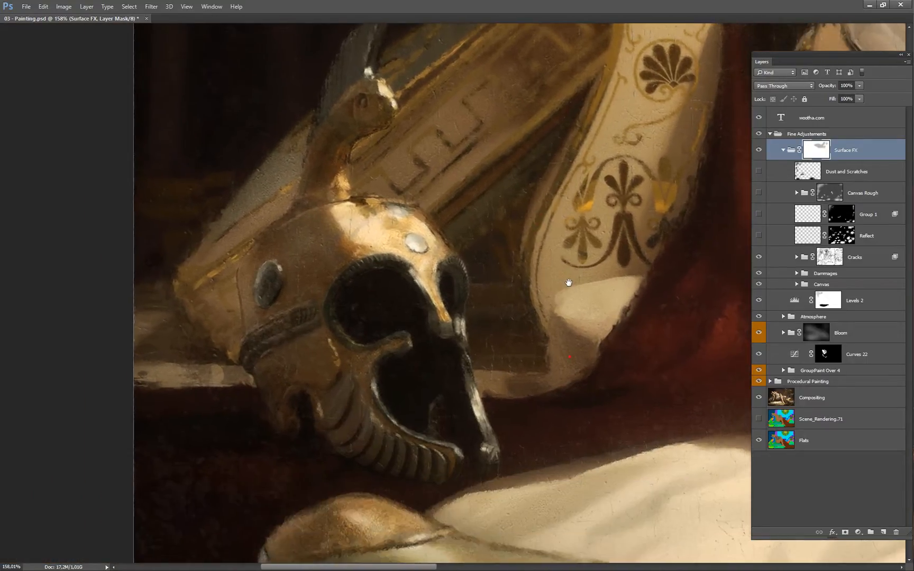
pyautogui.moveTo(633, 347)
pyautogui.mouseDown()
pyautogui.moveTo(602, 300)
pyautogui.moveTo(607, 267)
pyautogui.mouseUp()
pyautogui.moveTo(503, 281)
pyautogui.mouseDown()
pyautogui.moveTo(510, 291)
pyautogui.moveTo(570, 297)
pyautogui.mouseUp()
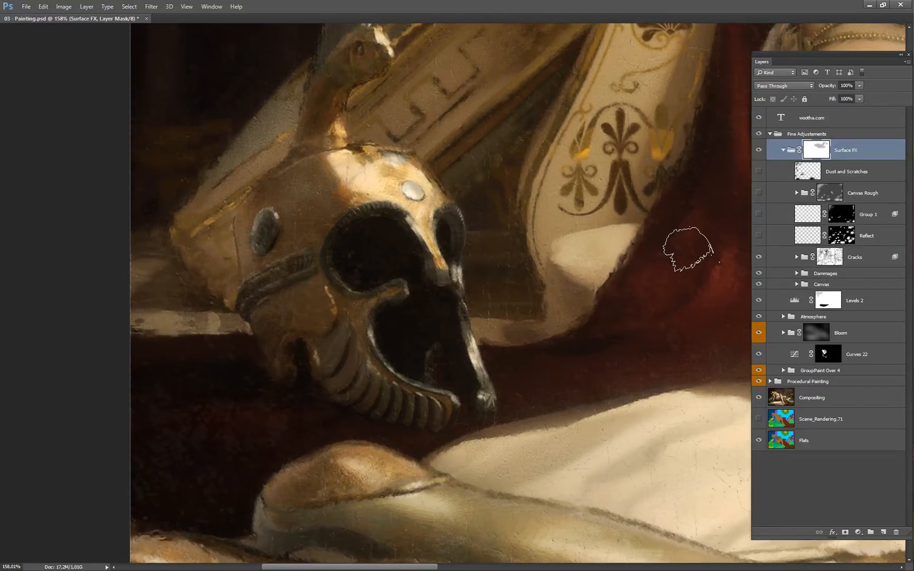
pyautogui.moveTo(527, 347)
pyautogui.mouseDown()
pyautogui.moveTo(532, 326)
pyautogui.moveTo(515, 301)
pyautogui.mouseUp()
pyautogui.moveTo(593, 302)
pyautogui.mouseDown()
pyautogui.moveTo(617, 344)
pyautogui.moveTo(616, 321)
pyautogui.moveTo(492, 232)
pyautogui.mouseUp()
pyautogui.moveTo(626, 341)
pyautogui.mouseDown()
pyautogui.moveTo(470, 286)
pyautogui.moveTo(424, 280)
pyautogui.mouseUp()
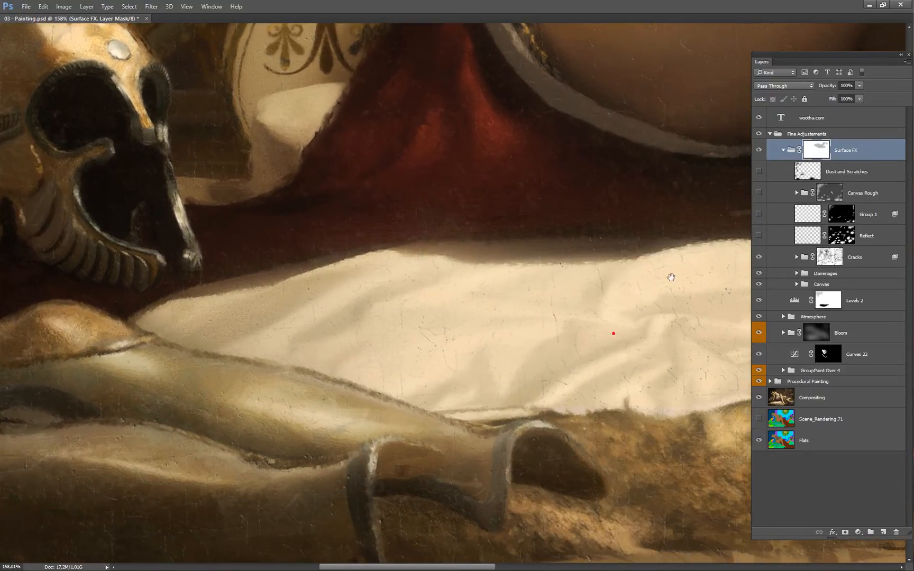
pyautogui.moveTo(622, 322)
pyautogui.mouseDown()
pyautogui.moveTo(560, 342)
pyautogui.moveTo(598, 333)
pyautogui.moveTo(521, 317)
pyautogui.mouseUp()
pyautogui.moveTo(648, 343)
pyautogui.mouseDown()
pyautogui.moveTo(561, 318)
pyautogui.moveTo(532, 344)
pyautogui.mouseUp()
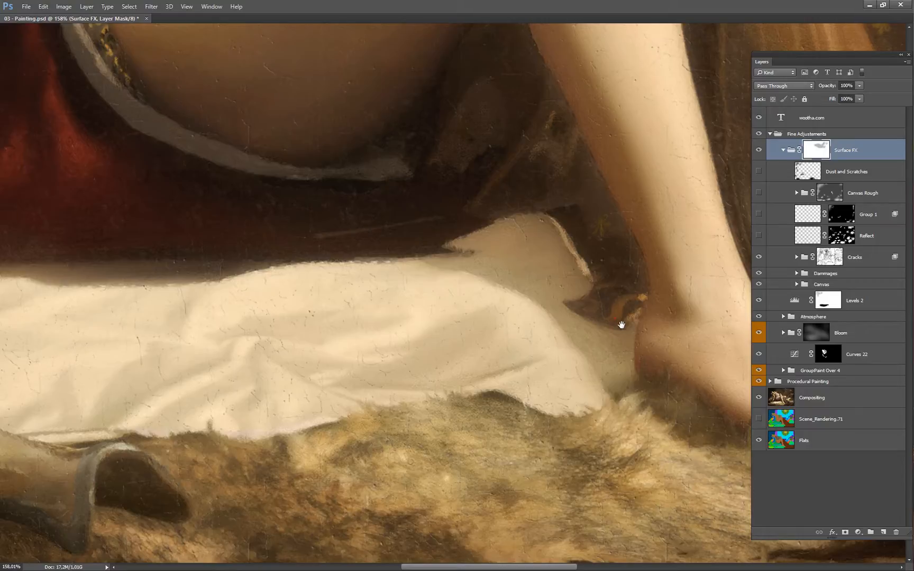
# Examine the cracks over the foot, dark drapery, couch end and sword.
pyautogui.moveTo(576, 314); pyautogui.dragTo(616, 338)
pyautogui.moveTo(676, 331); pyautogui.dragTo(479, 331)
pyautogui.moveTo(488, 388)
pyautogui.mouseDown()
pyautogui.moveTo(479, 362)
pyautogui.moveTo(537, 382)
pyautogui.moveTo(477, 387)
pyautogui.mouseUp()
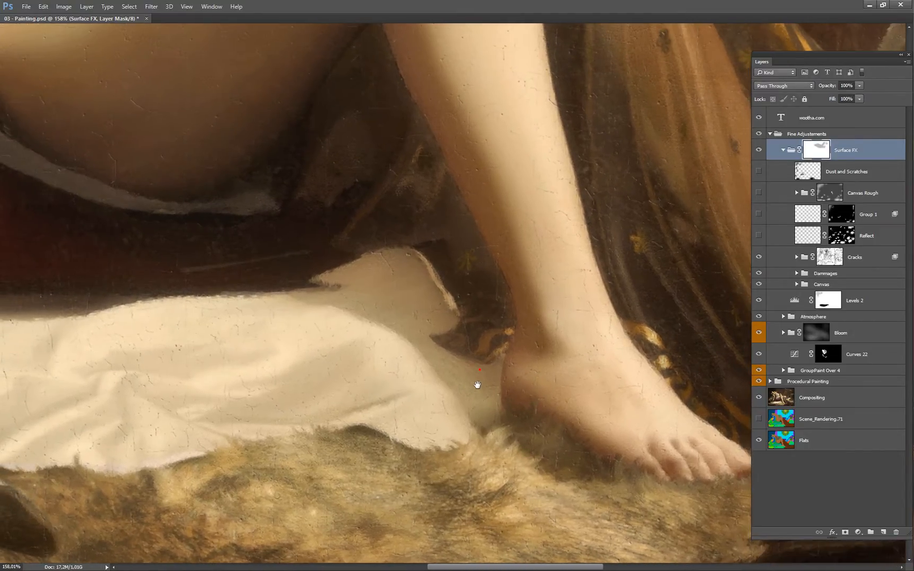
pyautogui.moveTo(489, 307)
pyautogui.mouseDown()
pyautogui.moveTo(475, 316)
pyautogui.moveTo(489, 315)
pyautogui.moveTo(440, 331)
pyautogui.mouseUp()
pyautogui.moveTo(526, 325); pyautogui.dragTo(496, 337)
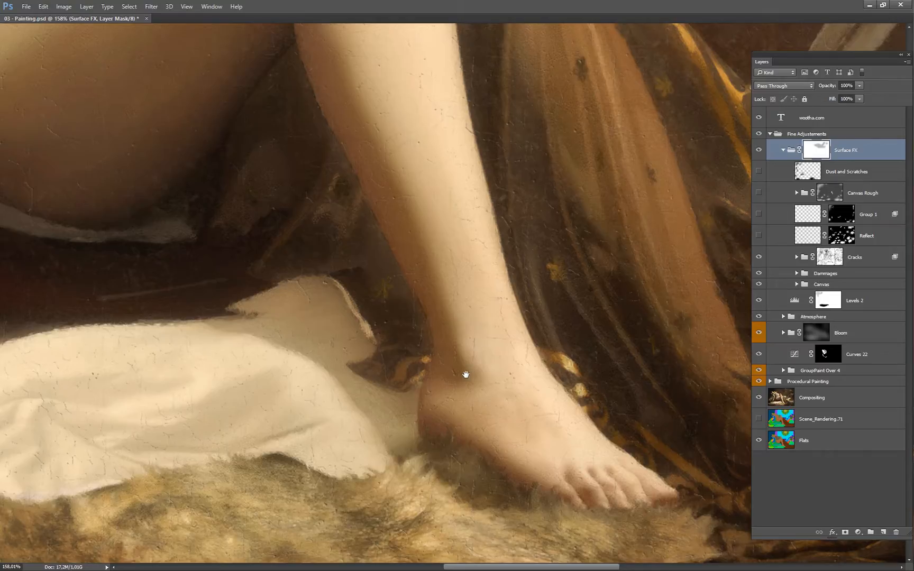
pyautogui.moveTo(468, 374); pyautogui.dragTo(495, 369)
pyautogui.moveTo(561, 347); pyautogui.dragTo(547, 342)
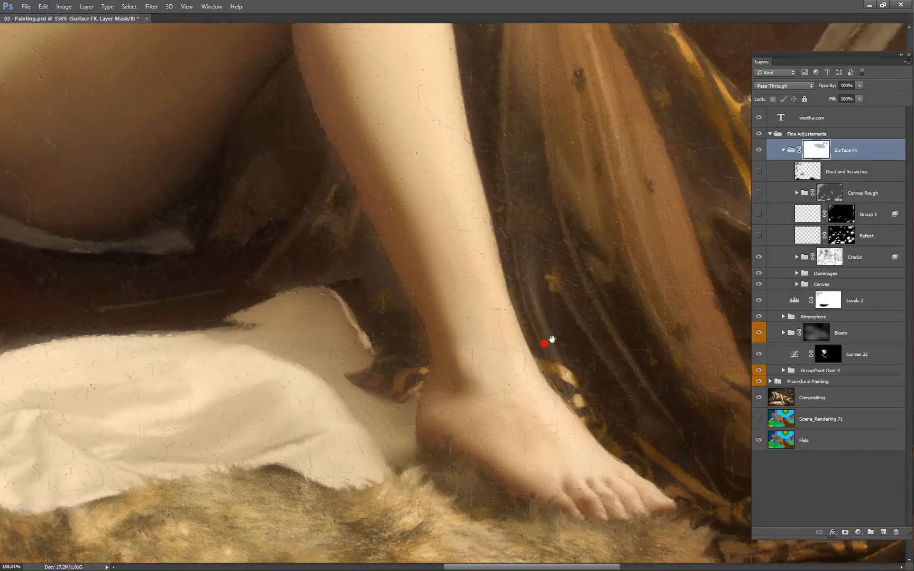
pyautogui.moveTo(659, 277)
pyautogui.mouseDown()
pyautogui.moveTo(600, 272)
pyautogui.moveTo(608, 285)
pyautogui.moveTo(549, 303)
pyautogui.moveTo(645, 288)
pyautogui.moveTo(581, 286)
pyautogui.moveTo(618, 290)
pyautogui.moveTo(606, 289)
pyautogui.moveTo(630, 271)
pyautogui.mouseUp()
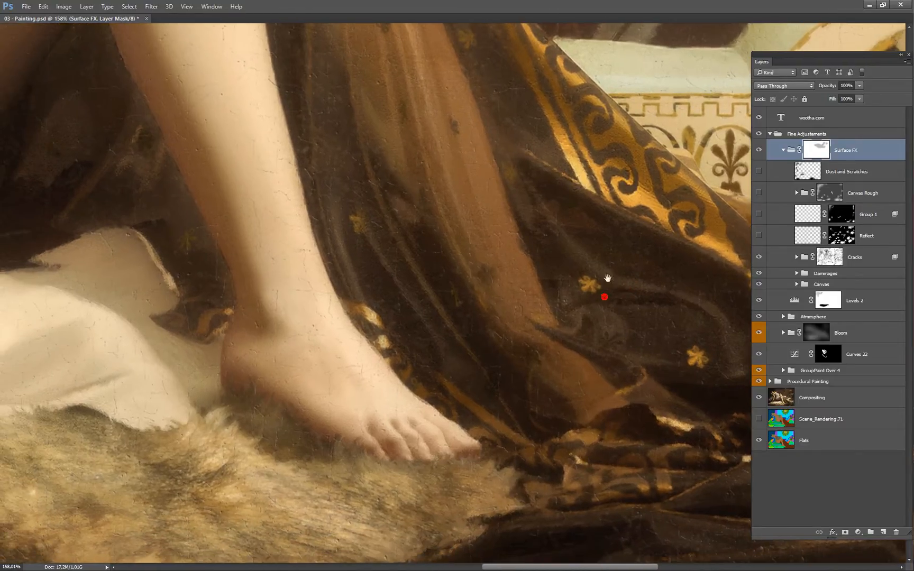
pyautogui.moveTo(658, 235)
pyautogui.mouseDown()
pyautogui.moveTo(618, 332)
pyautogui.moveTo(567, 349)
pyautogui.mouseUp()
pyautogui.moveTo(656, 276); pyautogui.dragTo(608, 300)
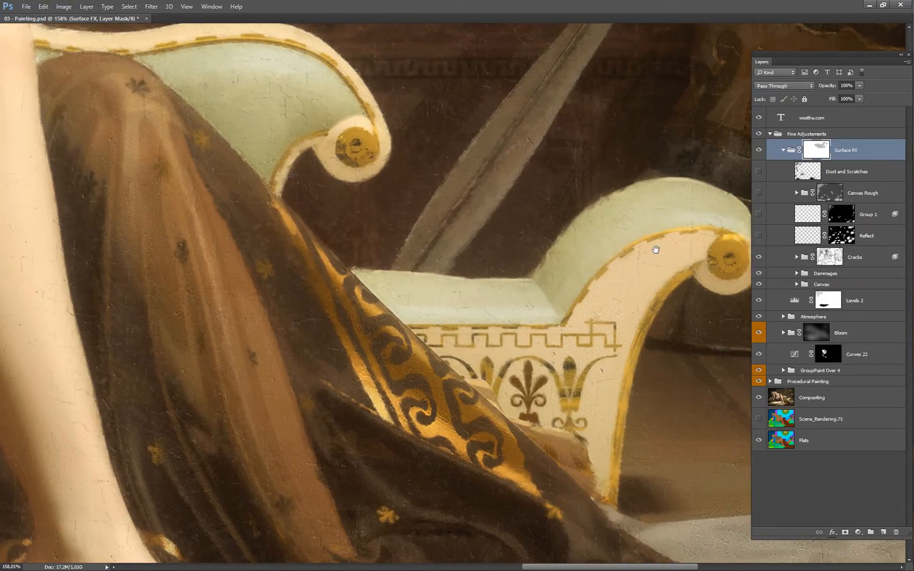
pyautogui.moveTo(661, 249); pyautogui.dragTo(616, 278)
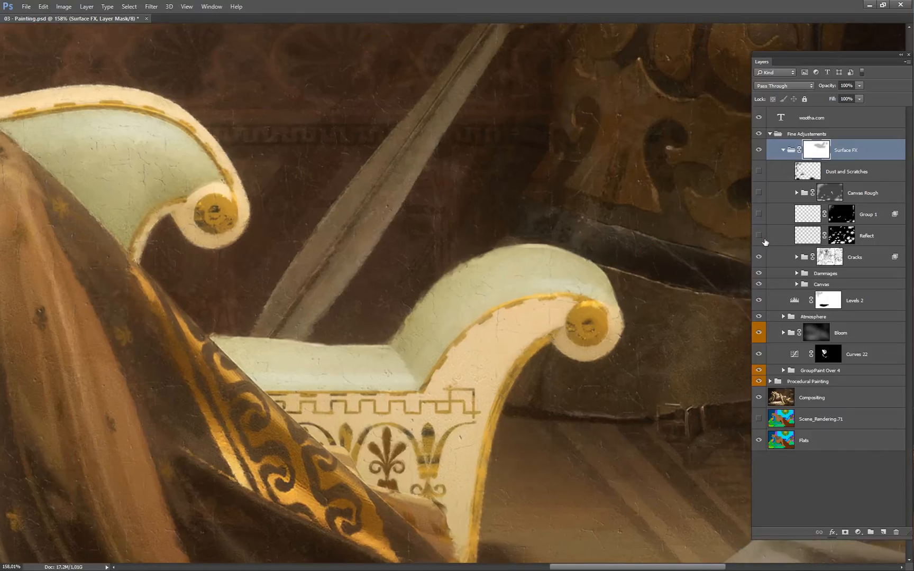
# Show the Reflect and Group 1 layers and view their effect on the whole scene.
pyautogui.moveTo(692, 246); pyautogui.dragTo(652, 257)
pyautogui.click(758, 213)
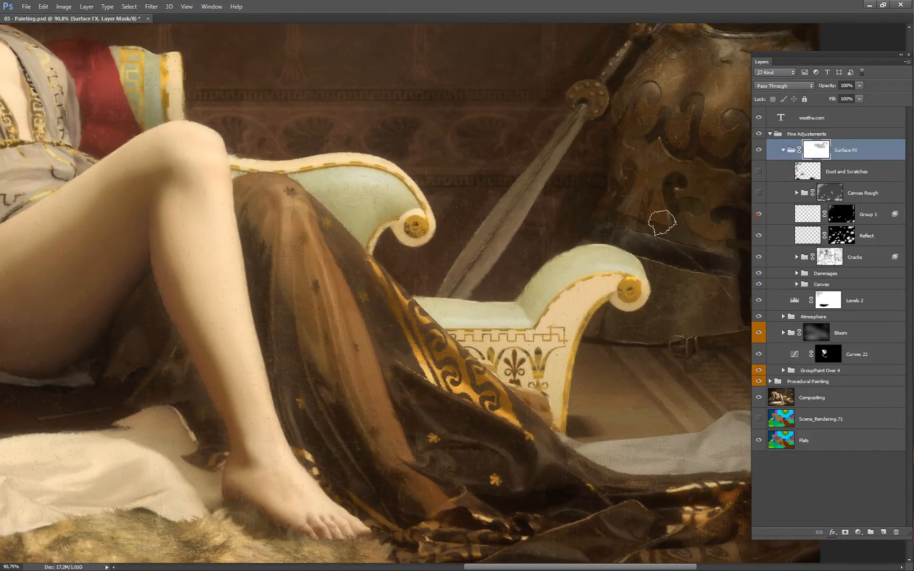
pyautogui.moveTo(623, 299); pyautogui.dragTo(605, 286)
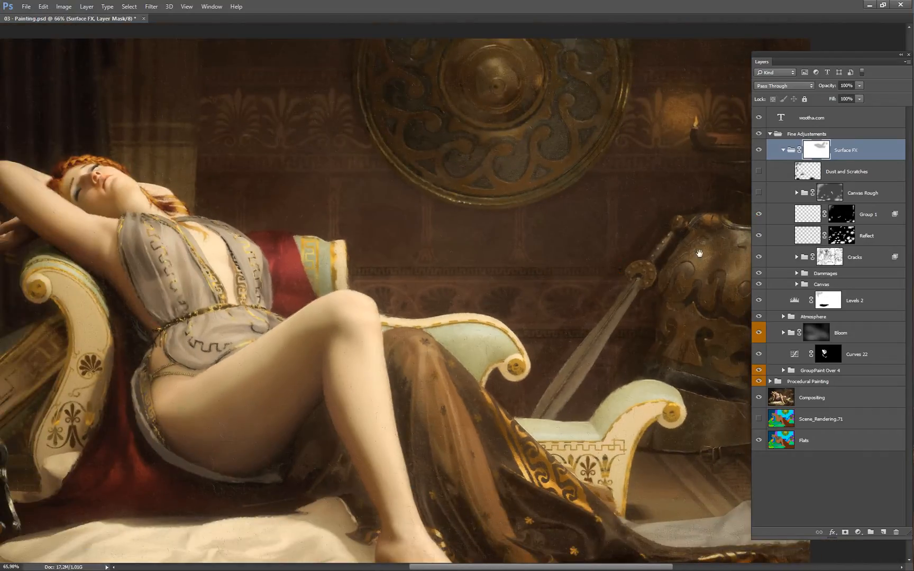
# Show the Canvas Rough group and the Dust and Scratches layer, comparing the rough canvas effect around the knee.
pyautogui.click(758, 192)
pyautogui.moveTo(417, 381); pyautogui.dragTo(450, 385)
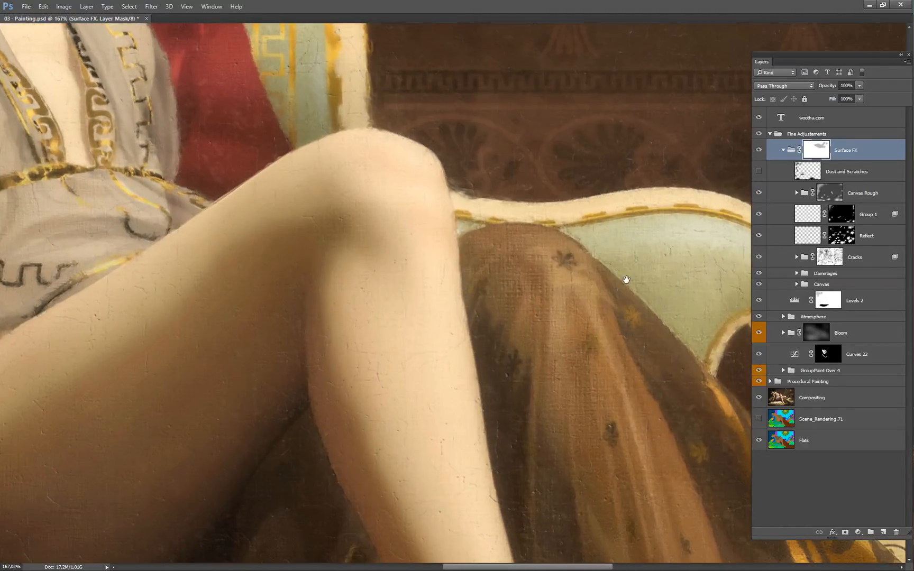
pyautogui.click(759, 193)
pyautogui.moveTo(521, 274)
pyautogui.mouseDown()
pyautogui.moveTo(477, 302)
pyautogui.moveTo(426, 316)
pyautogui.mouseUp()
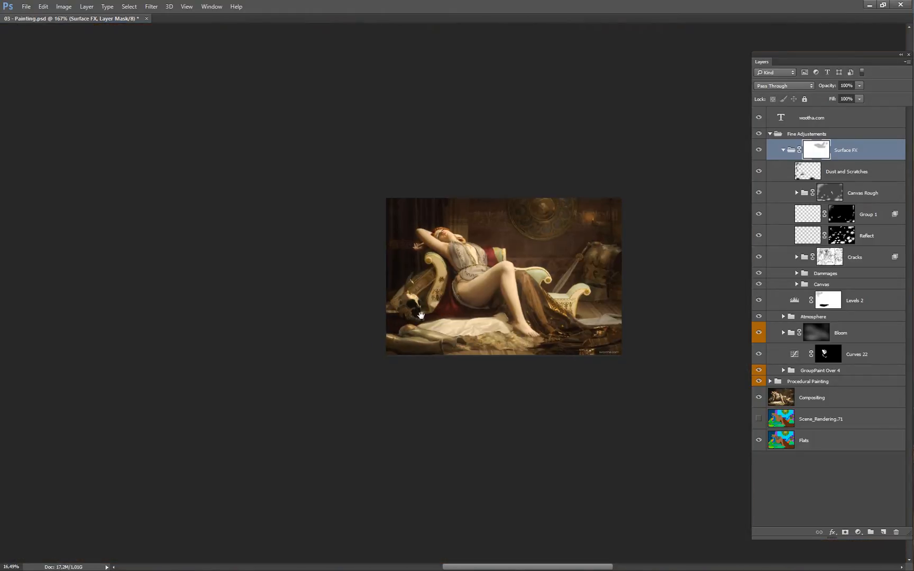
# Examine the combined surface effects over the helmet, red cloth, white sheet and leg armour.
pyautogui.moveTo(364, 261); pyautogui.dragTo(405, 266)
pyautogui.moveTo(333, 205); pyautogui.dragTo(352, 204)
pyautogui.moveTo(417, 213); pyautogui.dragTo(423, 293)
pyautogui.moveTo(586, 245); pyautogui.dragTo(543, 204)
pyautogui.moveTo(519, 380); pyautogui.dragTo(531, 317)
pyautogui.moveTo(516, 390); pyautogui.dragTo(498, 199)
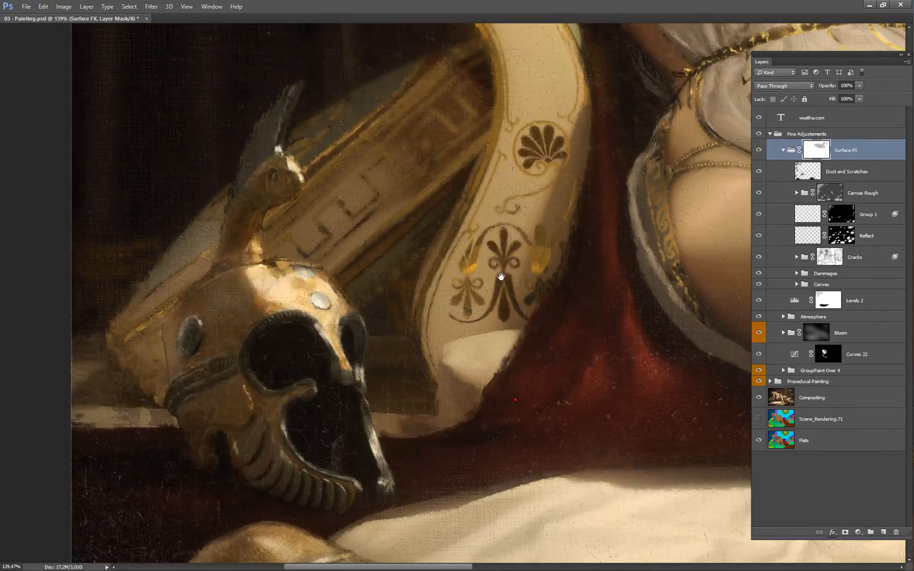
pyautogui.moveTo(525, 333); pyautogui.dragTo(538, 228)
pyautogui.moveTo(523, 324); pyautogui.dragTo(530, 321)
pyautogui.moveTo(486, 385); pyautogui.dragTo(487, 323)
pyautogui.moveTo(561, 333); pyautogui.dragTo(524, 270)
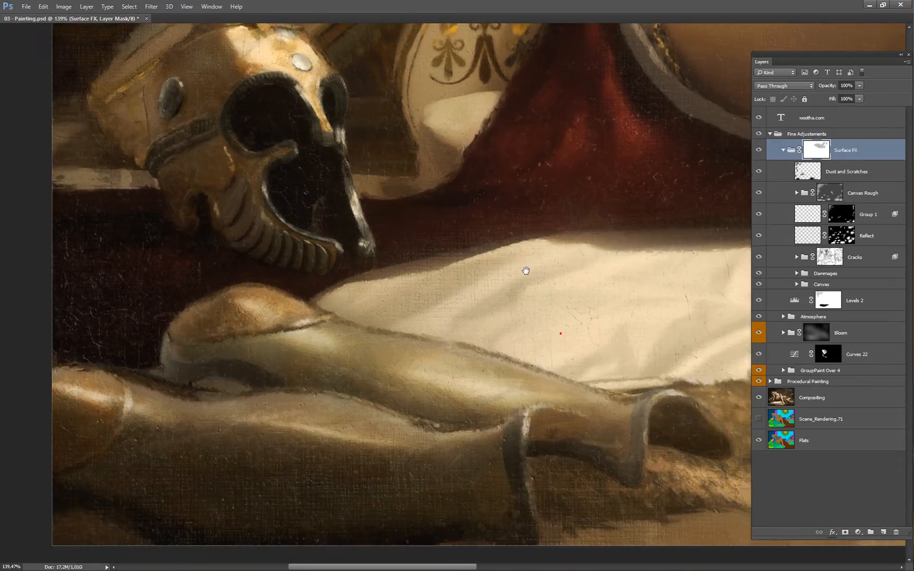
pyautogui.keyDown('alt'); pyautogui.click(548, 268); pyautogui.keyUp('alt')
pyautogui.moveTo(622, 260); pyautogui.dragTo(424, 350)
pyautogui.keyDown('alt'); pyautogui.click(602, 257); pyautogui.keyUp('alt')
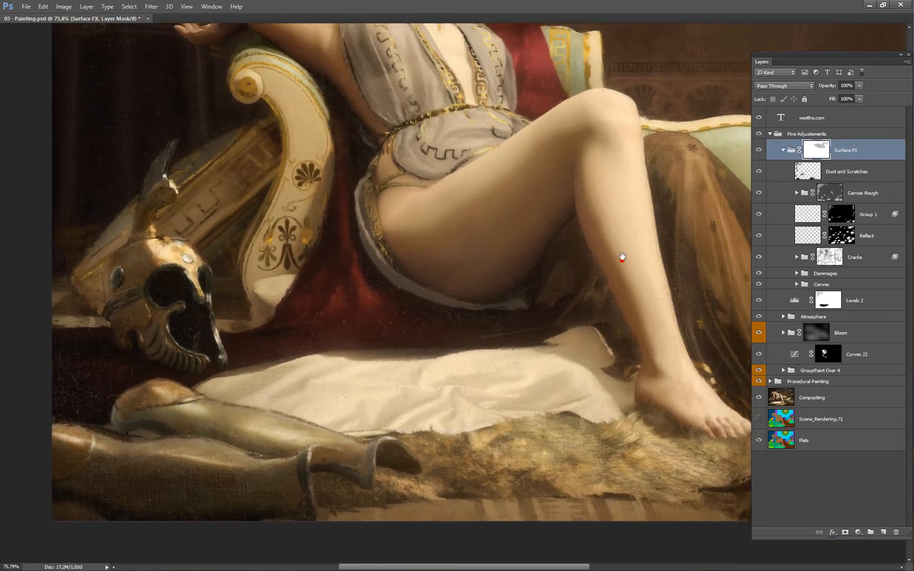
# Collapse the Surface FX group and add a new empty layer above it.
pyautogui.click(783, 150)
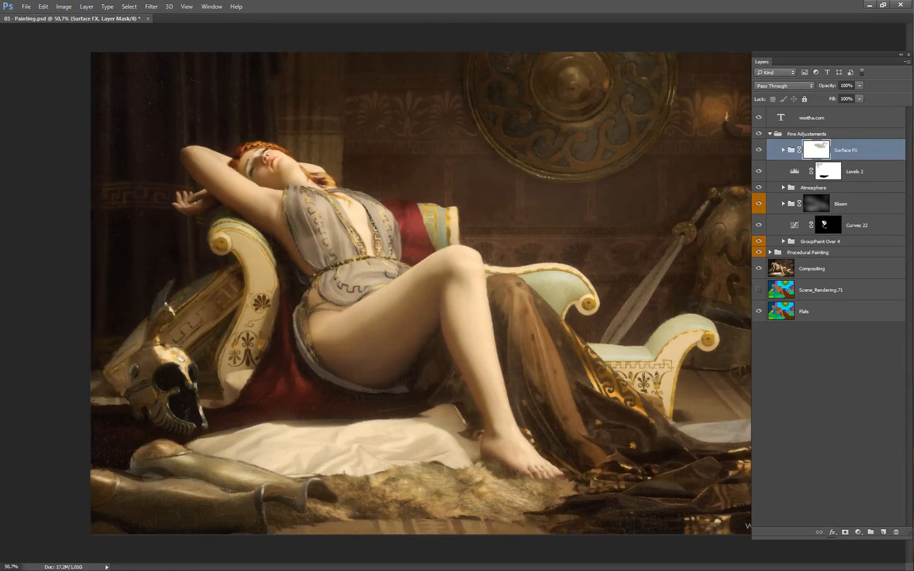
pyautogui.moveTo(511, 317)
pyautogui.mouseDown()
pyautogui.moveTo(583, 338)
pyautogui.moveTo(522, 399)
pyautogui.mouseUp()
pyautogui.moveTo(579, 351); pyautogui.dragTo(604, 347)
pyautogui.moveTo(655, 327); pyautogui.dragTo(602, 402)
pyautogui.click(883, 531)
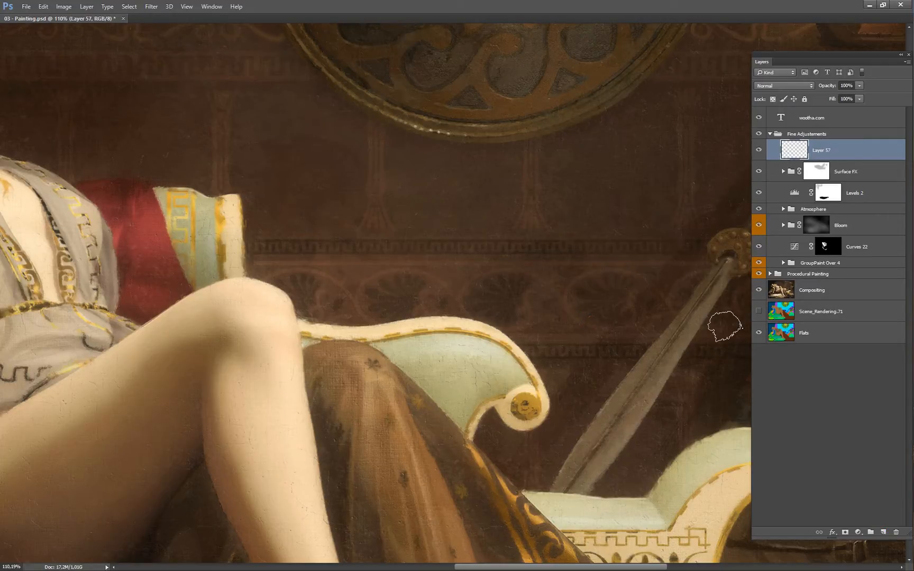
# Examine the canvas weave and cracks up close on the brown drapery beside the knee.
pyautogui.moveTo(424, 395)
pyautogui.mouseDown()
pyautogui.moveTo(492, 312)
pyautogui.moveTo(473, 312)
pyautogui.mouseUp()
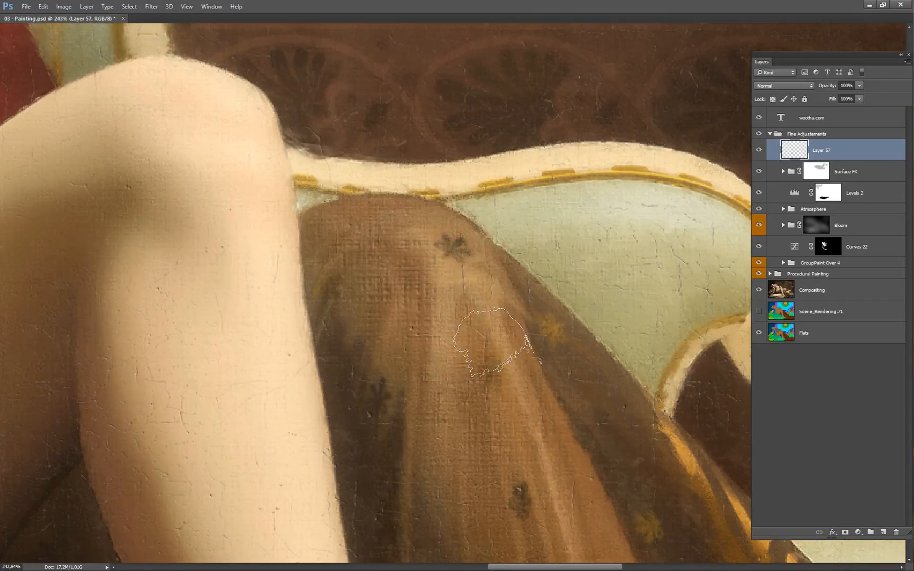
pyautogui.moveTo(445, 288); pyautogui.dragTo(394, 324)
pyautogui.moveTo(436, 324); pyautogui.dragTo(446, 387)
pyautogui.moveTo(543, 299)
pyautogui.mouseDown()
pyautogui.moveTo(507, 348)
pyautogui.moveTo(529, 360)
pyautogui.moveTo(526, 332)
pyautogui.moveTo(490, 292)
pyautogui.mouseUp()
pyautogui.moveTo(479, 348); pyautogui.dragTo(508, 325)
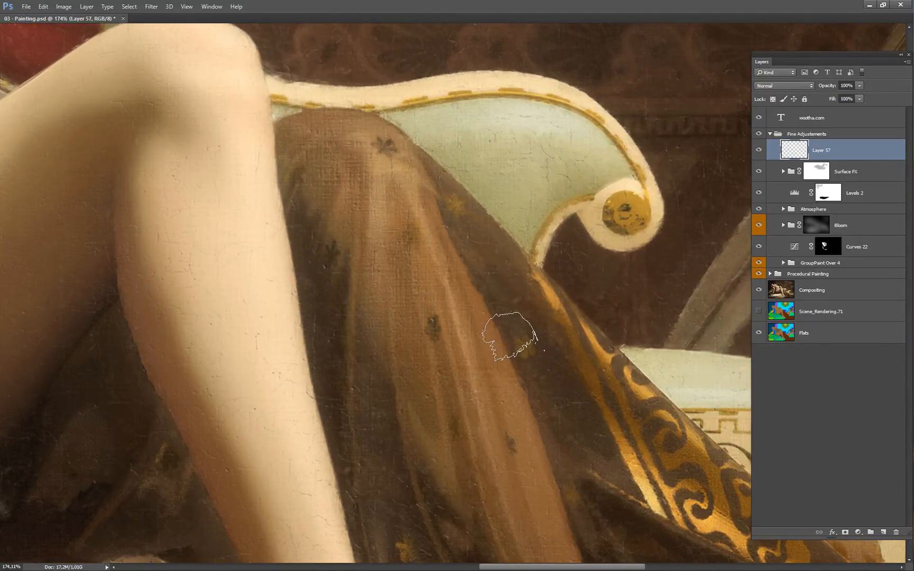
# Fill the empty layer above the Surface FX group entirely with white.
pyautogui.moveTo(518, 292); pyautogui.dragTo(492, 327)
pyautogui.moveTo(495, 317); pyautogui.dragTo(477, 412)
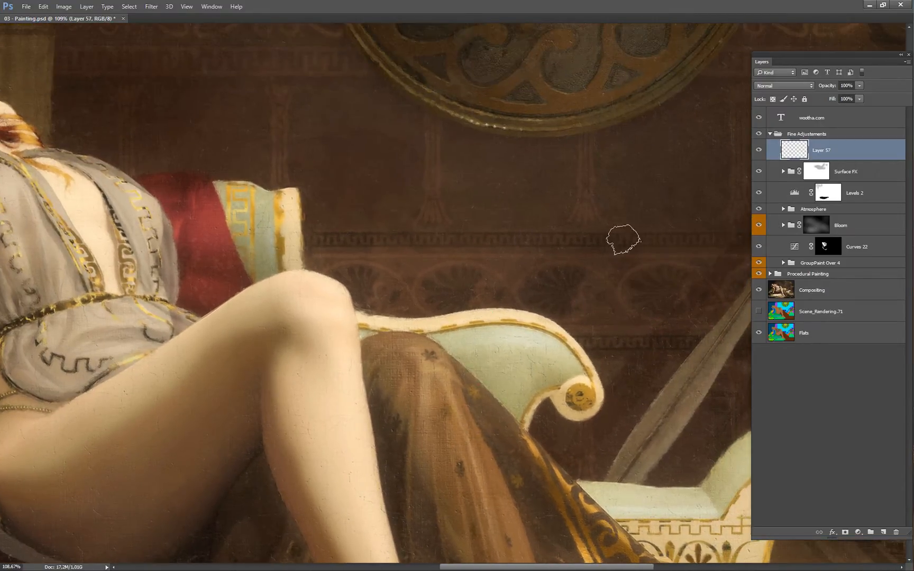
pyautogui.moveTo(527, 358); pyautogui.dragTo(521, 341)
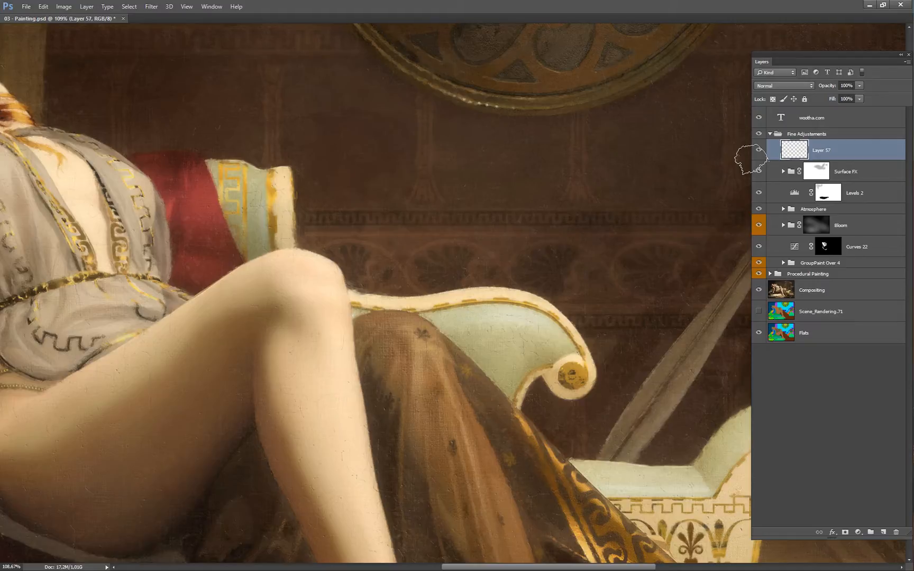
pyautogui.hotkey('alt', 'BackSpace')
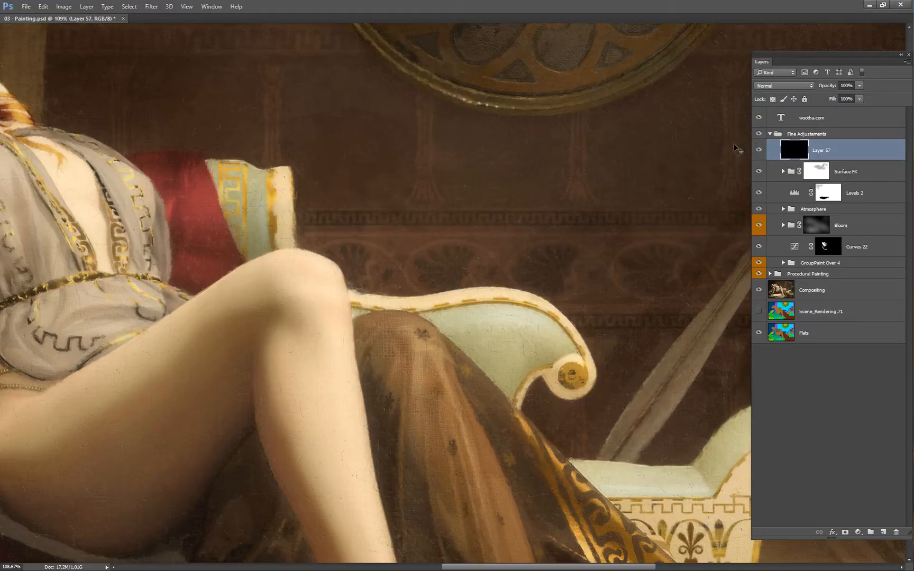
pyautogui.hotkey('ctrl', 'BackSpace')
pyautogui.moveTo(539, 269); pyautogui.dragTo(505, 275)
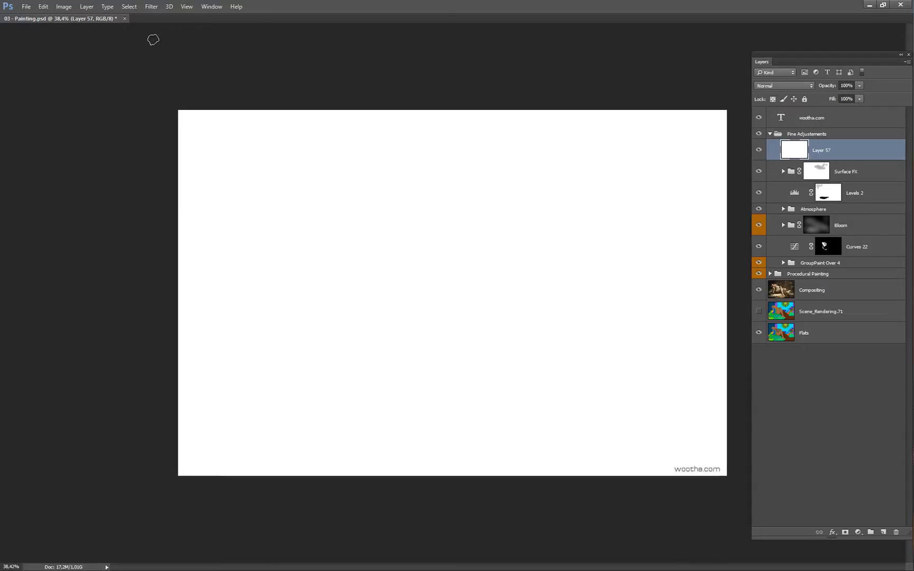
# Render a randomized Fibers pattern on the white layer, adjusting its strength and raising the variance.
pyautogui.click(152, 7)
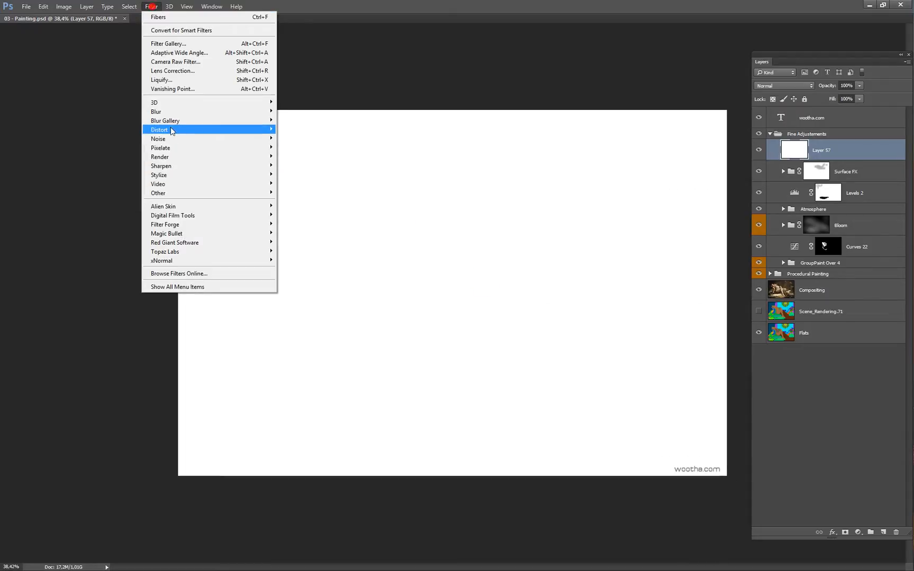
pyautogui.moveTo(173, 157)
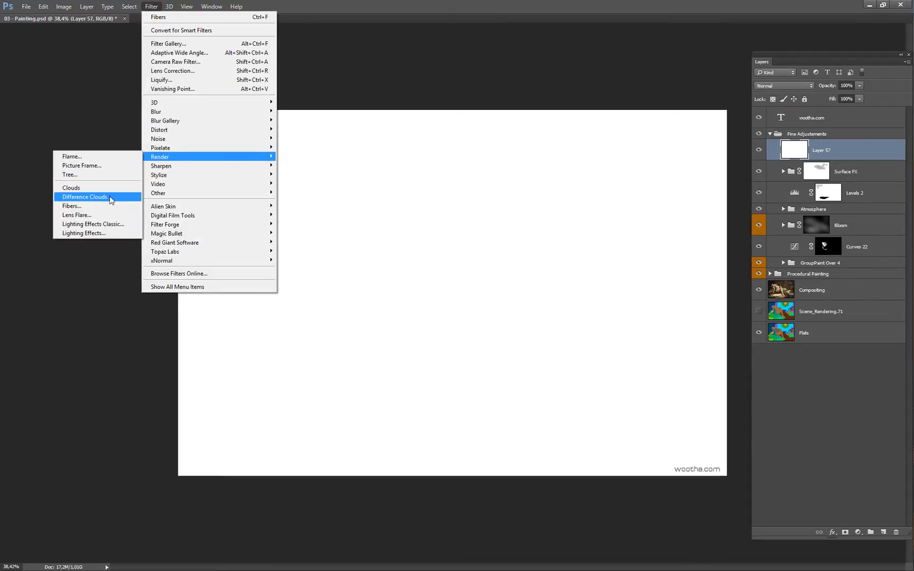
pyautogui.click(106, 206)
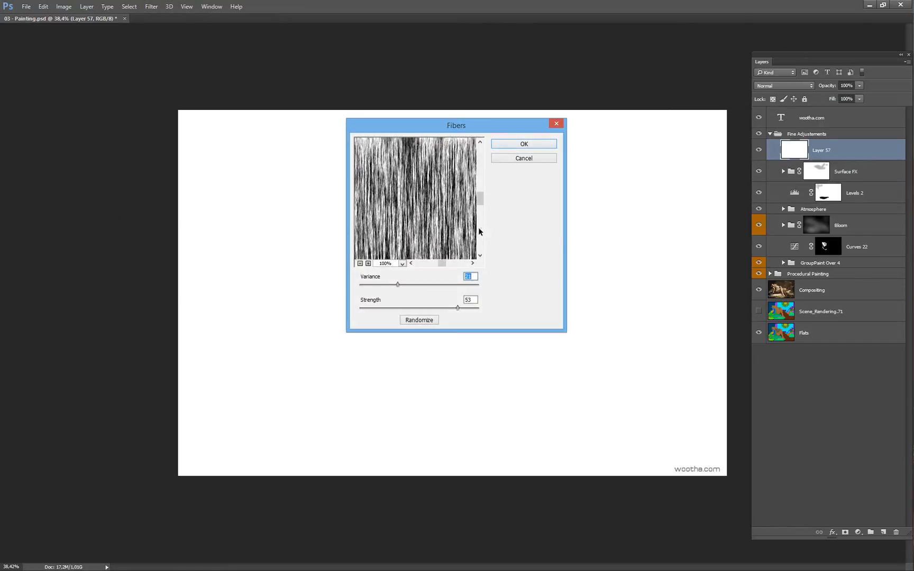
pyautogui.moveTo(452, 311); pyautogui.dragTo(453, 311)
pyautogui.click(432, 321)
pyautogui.moveTo(392, 284); pyautogui.dragTo(438, 286)
pyautogui.click(523, 144)
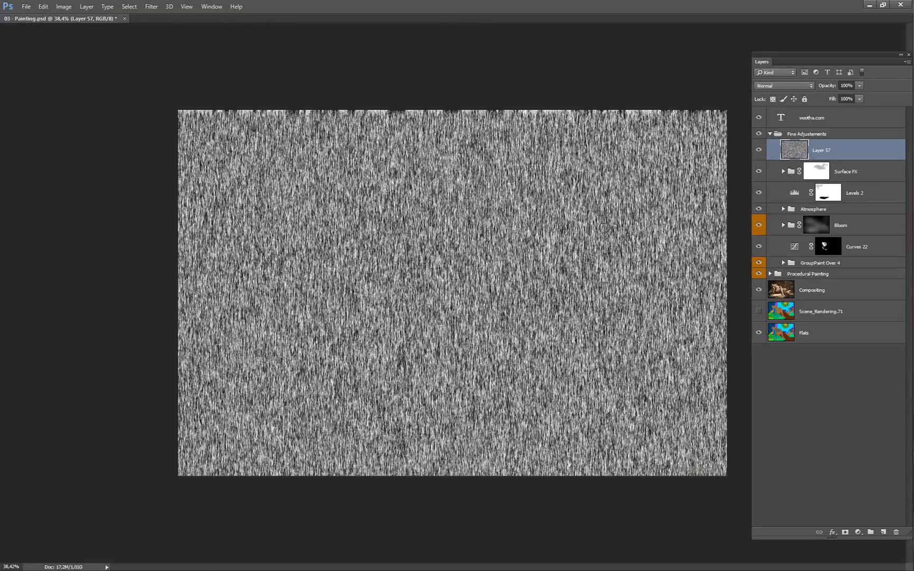
# Stretch the fibers layer vertically about its centre, far beyond the canvas, to lengthen the vertical strands.
pyautogui.hotkey('ctrl', 't')
pyautogui.moveTo(479, 310); pyautogui.dragTo(456, 316)
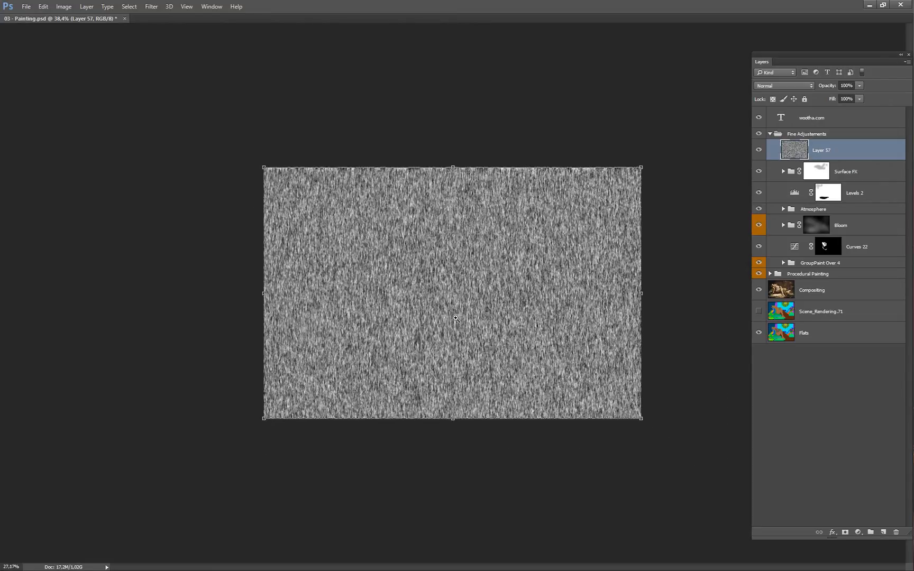
pyautogui.moveTo(460, 160); pyautogui.dragTo(458, 42)
pyautogui.moveTo(473, 297); pyautogui.dragTo(468, 273)
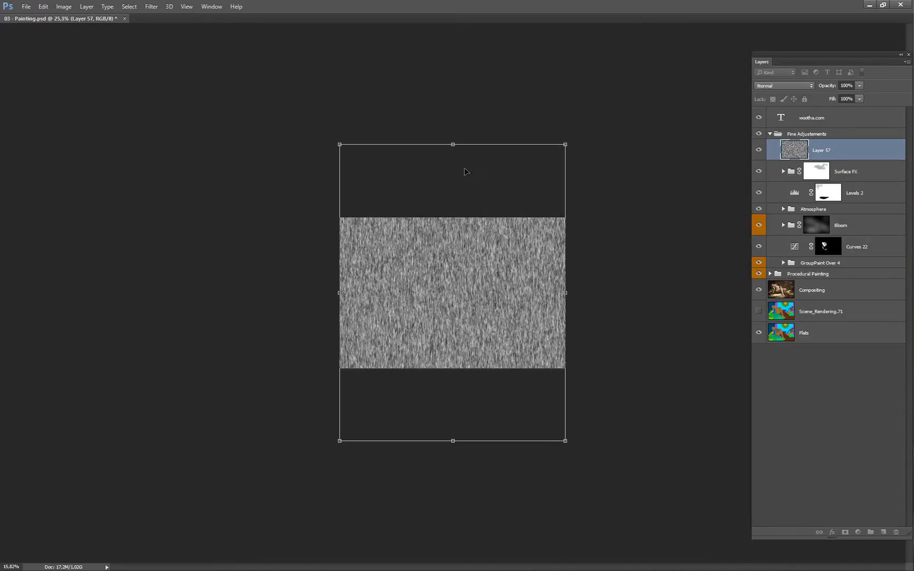
pyautogui.moveTo(455, 144); pyautogui.dragTo(455, 62)
pyautogui.moveTo(531, 303); pyautogui.dragTo(553, 296)
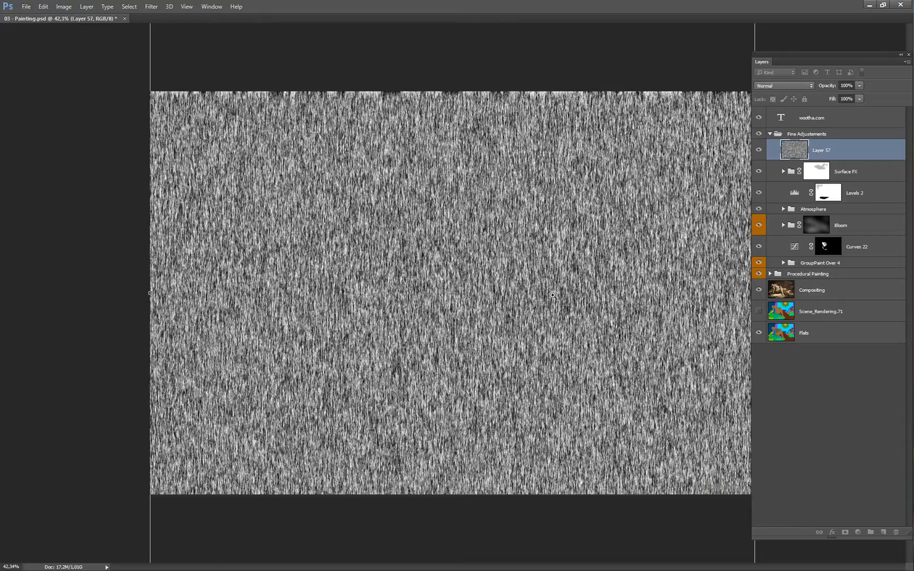
pyautogui.press('Return')
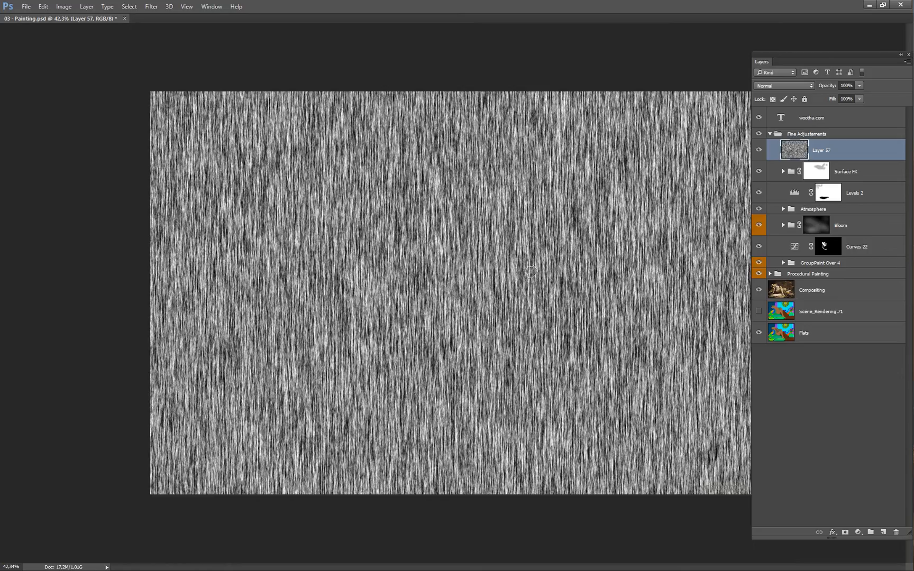
# Duplicate the fibers layer and rotate the copy 90 degrees so its strands run horizontally.
pyautogui.moveTo(477, 289); pyautogui.dragTo(461, 286)
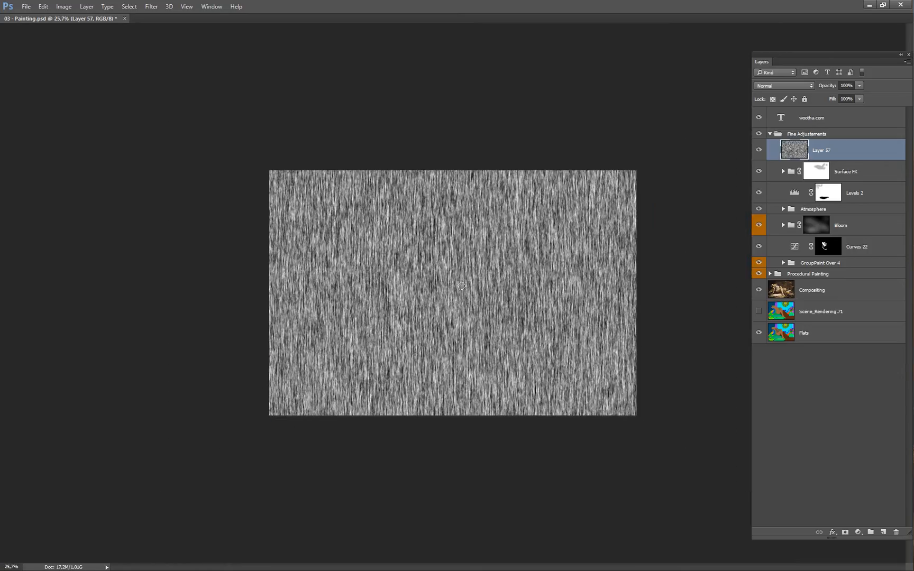
pyautogui.hotkey('ctrl', 'j')
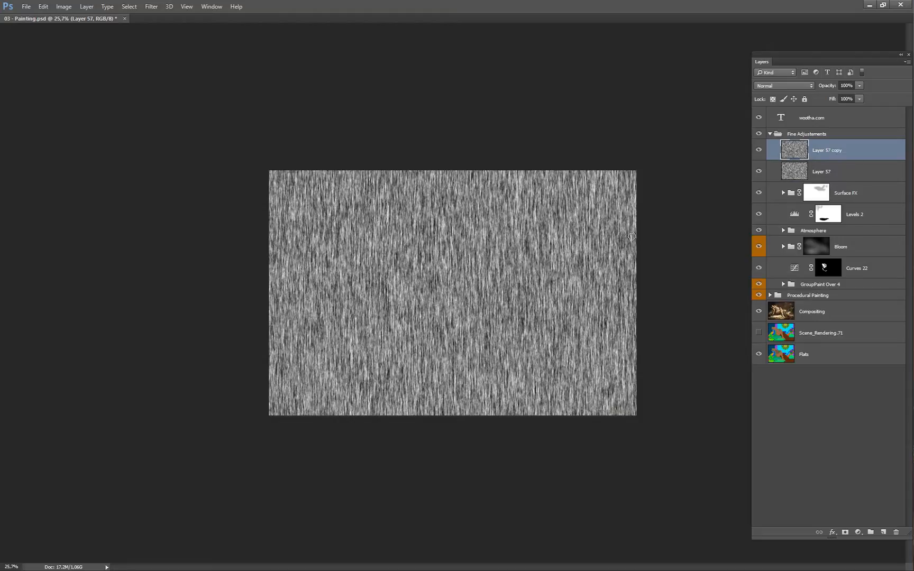
pyautogui.hotkey('ctrl', 't')
pyautogui.moveTo(676, 151); pyautogui.dragTo(372, 148)
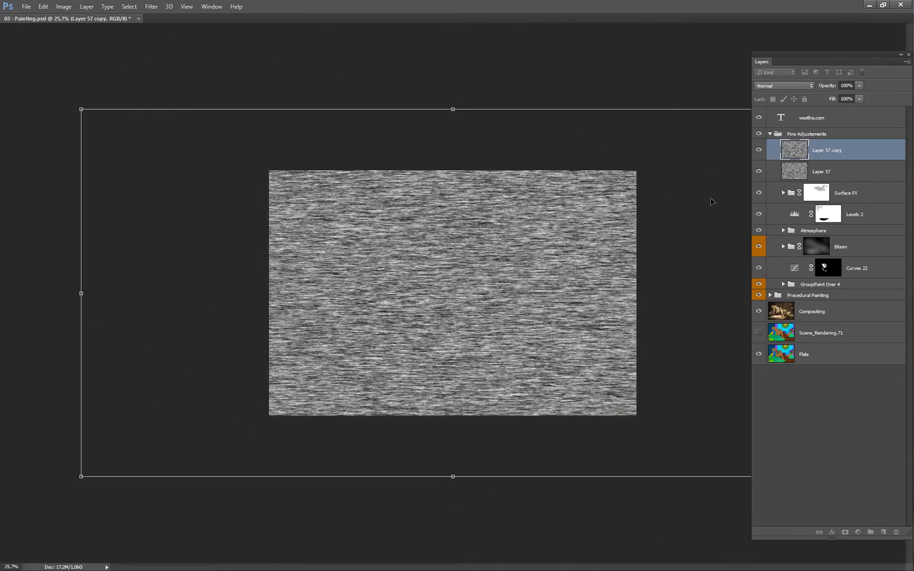
pyautogui.press('Return')
# Set the rotated copy's blend mode to Multiply and merge it with the vertical fibers layer.
pyautogui.click(783, 86)
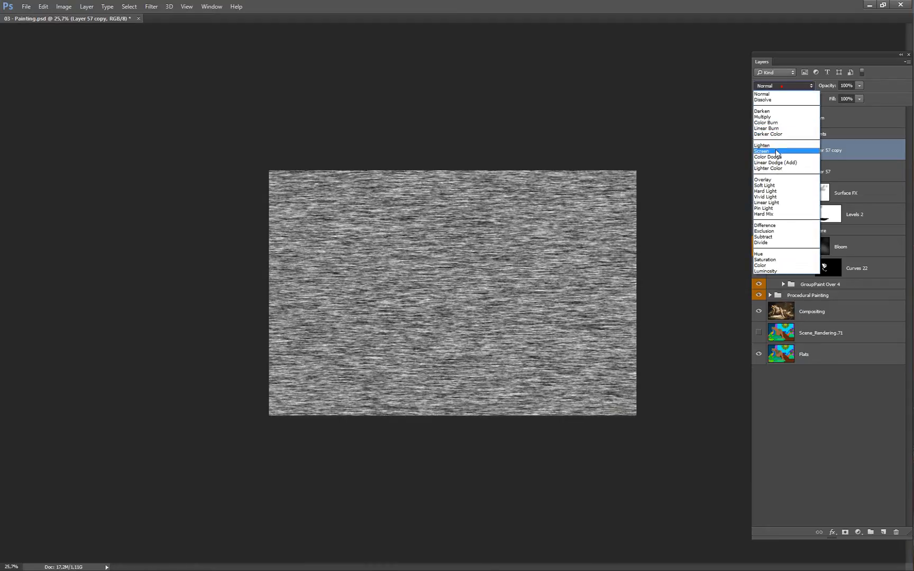
pyautogui.click(773, 117)
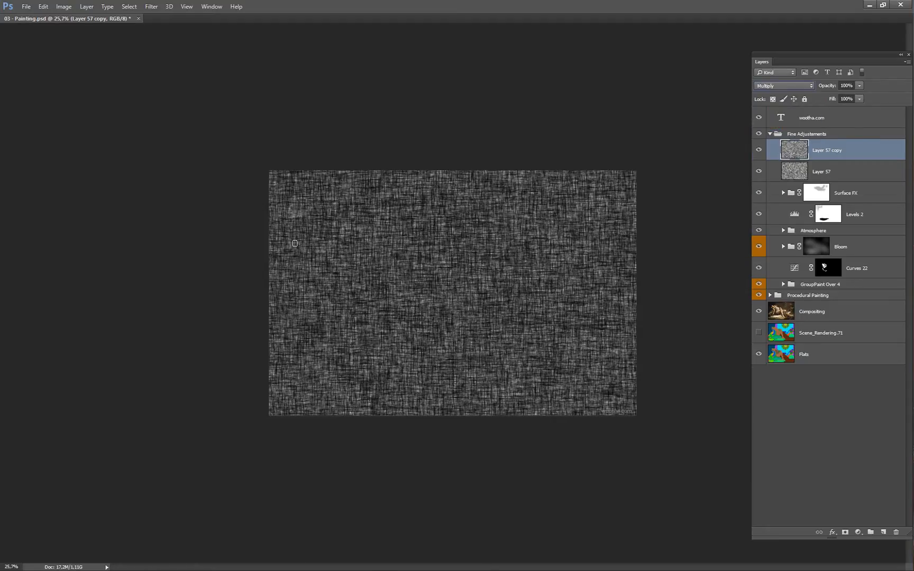
pyautogui.hotkey('ctrl', 'e')
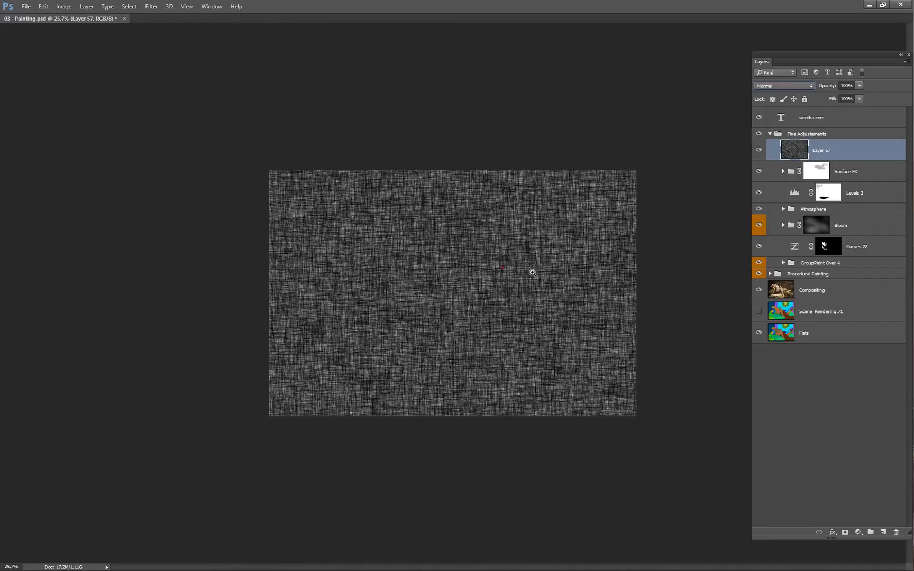
# Copy the entire woven fibers texture and delete its layer.
pyautogui.moveTo(582, 276)
pyautogui.mouseDown()
pyautogui.moveTo(612, 274)
pyautogui.moveTo(599, 282)
pyautogui.mouseUp()
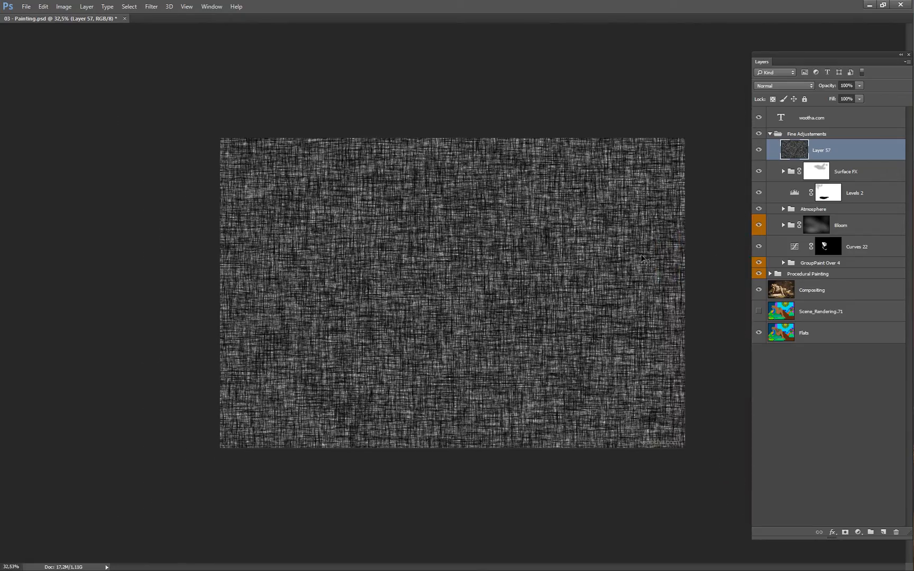
pyautogui.hotkey('ctrl', 'a')
pyautogui.click(897, 532)
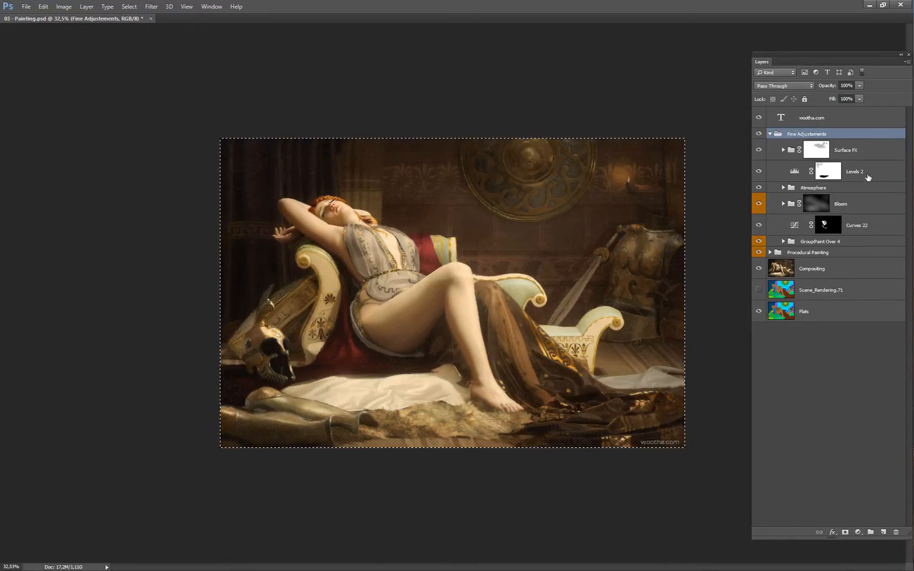
# Add a white (ffffff) Solid Color fill layer above the Surface FX group.
pyautogui.click(872, 149)
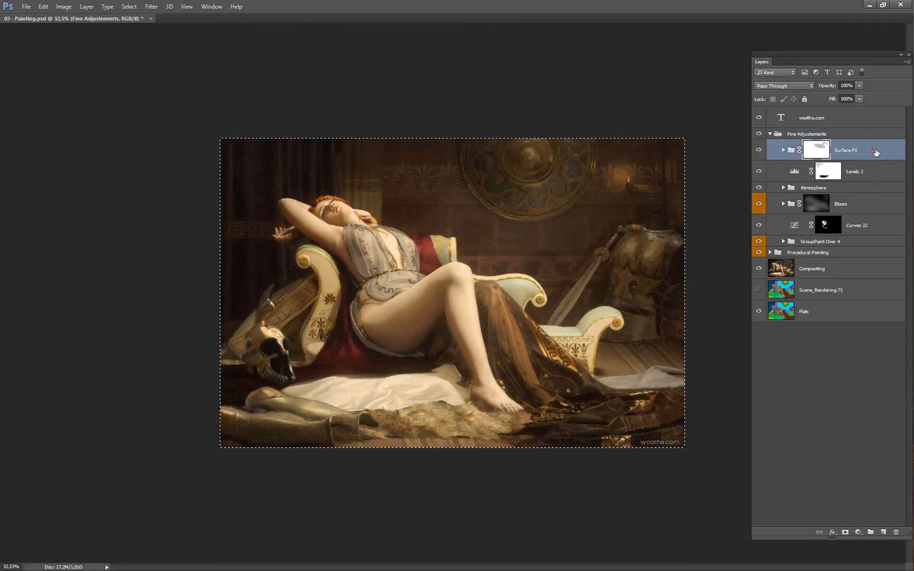
pyautogui.click(858, 531)
pyautogui.click(860, 326)
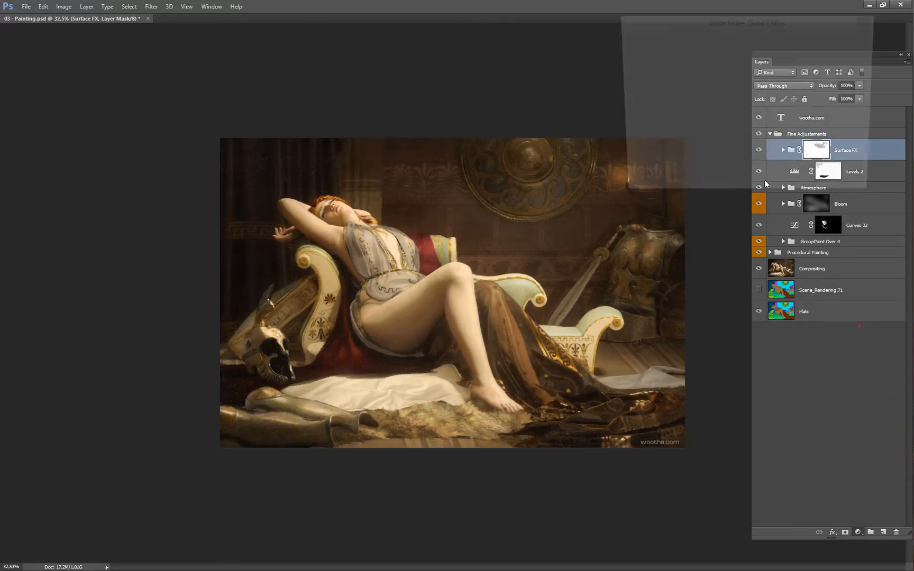
pyautogui.click(629, 51)
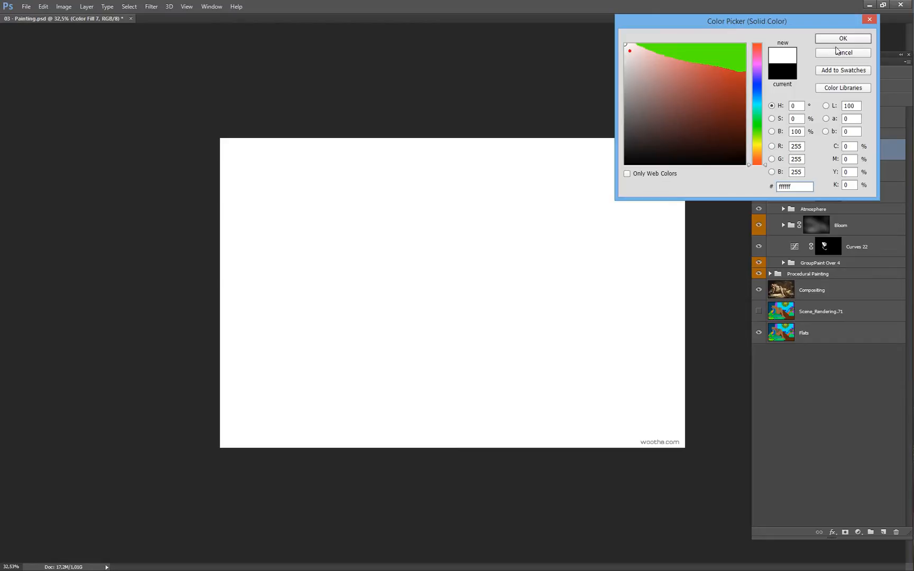
pyautogui.click(856, 38)
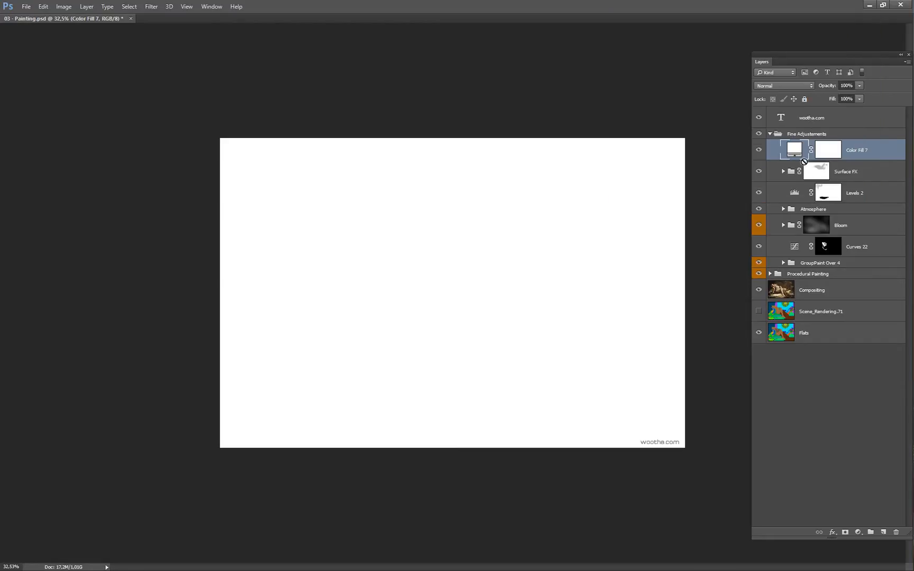
# Paste the woven fibers texture into the white fill layer's mask and return to the painting view.
pyautogui.click(835, 156)
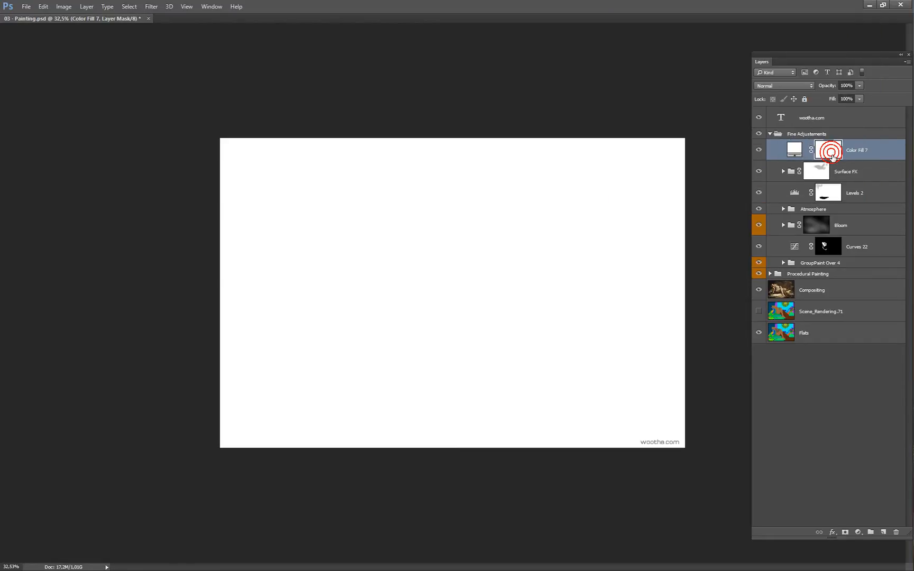
pyautogui.keyDown('alt'); pyautogui.click(831, 156); pyautogui.keyUp('alt')
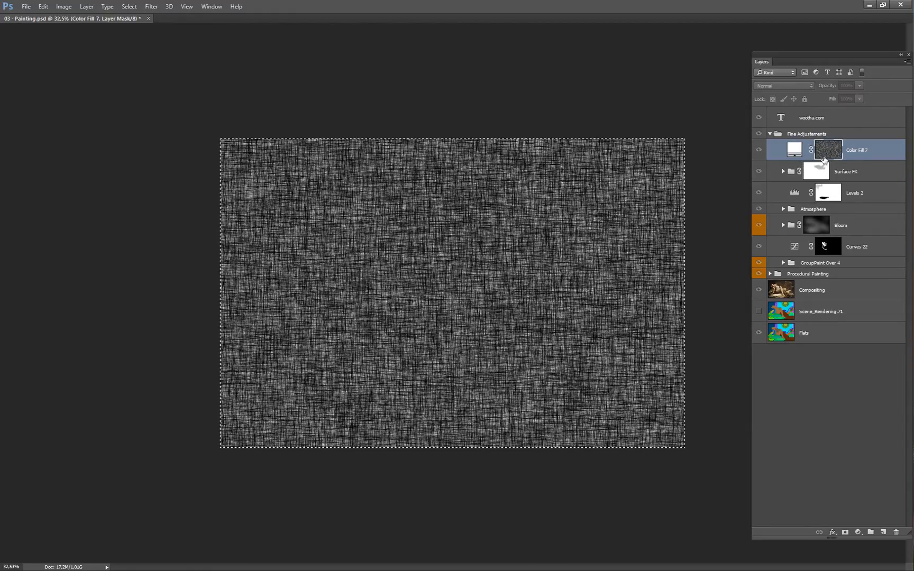
pyautogui.keyDown('alt'); pyautogui.click(836, 154); pyautogui.keyUp('alt')
pyautogui.keyDown('alt'); pyautogui.click(836, 155); pyautogui.keyUp('alt')
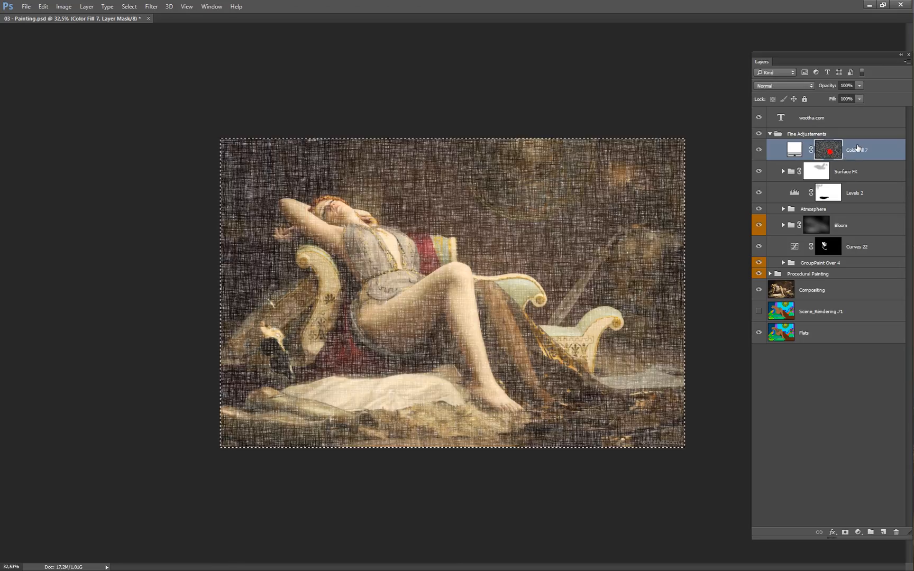
# Set the white fill layer's Fill to 0% and add a Bevel & Emboss effect to it.
pyautogui.moveTo(604, 270)
pyautogui.mouseDown()
pyautogui.moveTo(664, 269)
pyautogui.moveTo(606, 271)
pyautogui.mouseUp()
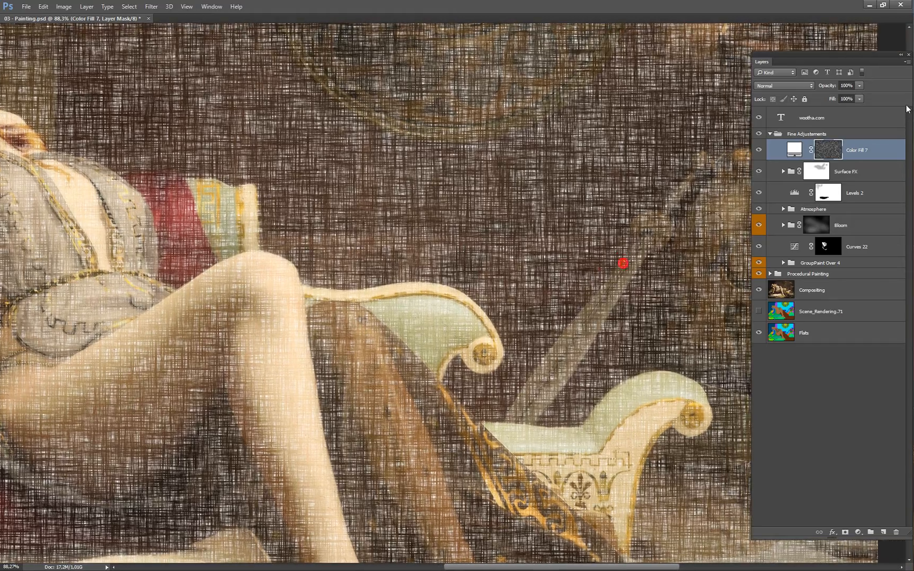
pyautogui.moveTo(835, 103)
pyautogui.mouseDown()
pyautogui.moveTo(726, 109)
pyautogui.moveTo(574, 251)
pyautogui.moveTo(569, 273)
pyautogui.mouseUp()
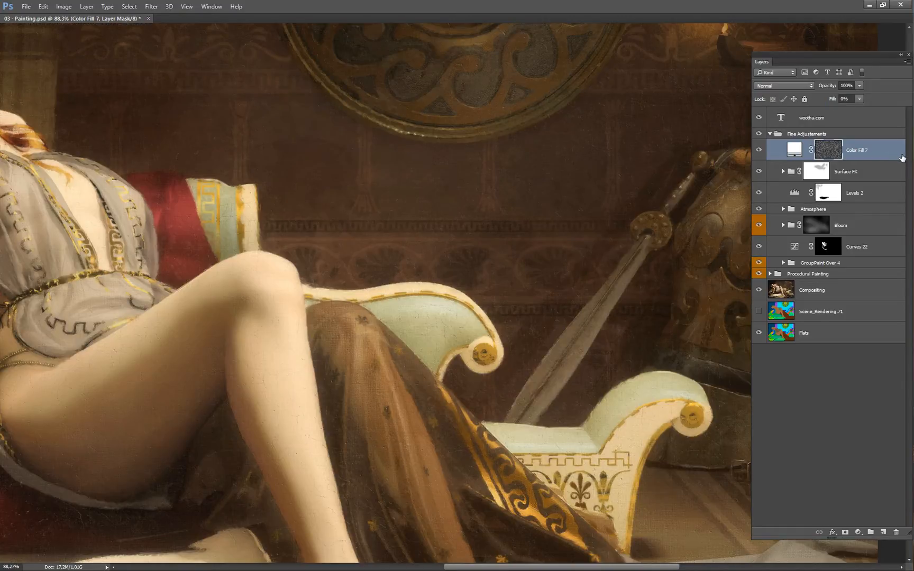
pyautogui.click(901, 158)
pyautogui.doubleClick(901, 156)
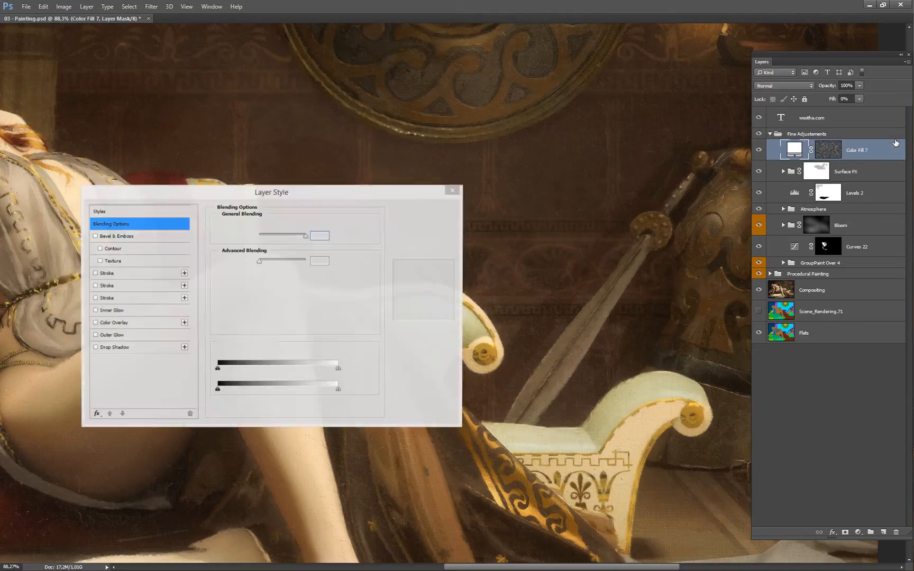
pyautogui.click(95, 237)
pyautogui.click(132, 242)
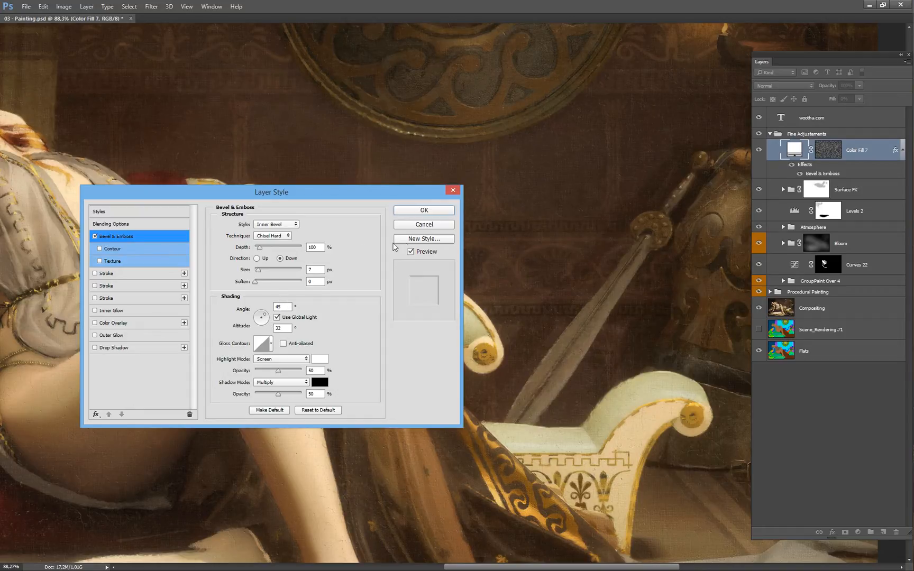
# Set the bevel to Chisel Hard with 174% depth, 51 px size and 84% shadow opacity, and apply it.
pyautogui.moveTo(593, 195); pyautogui.dragTo(623, 197)
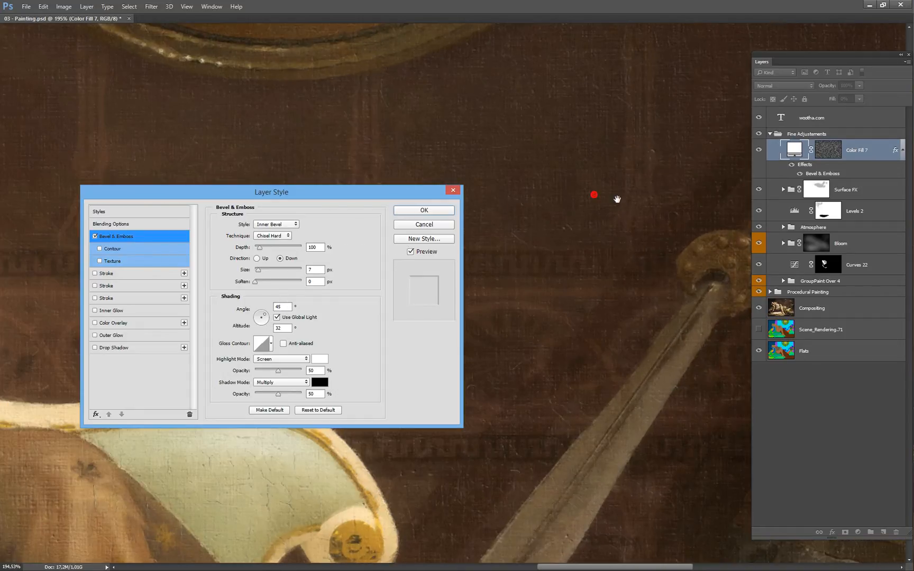
pyautogui.click(282, 239)
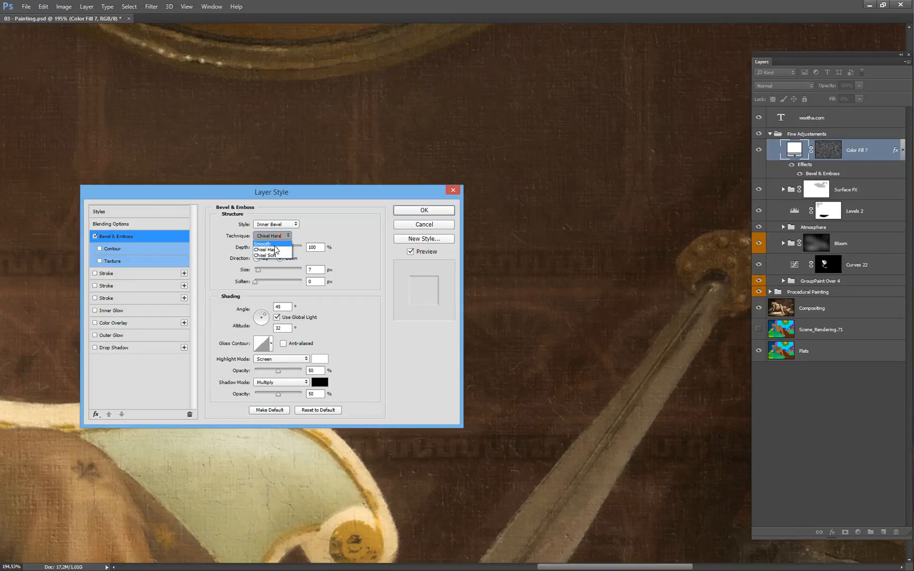
pyautogui.click(274, 248)
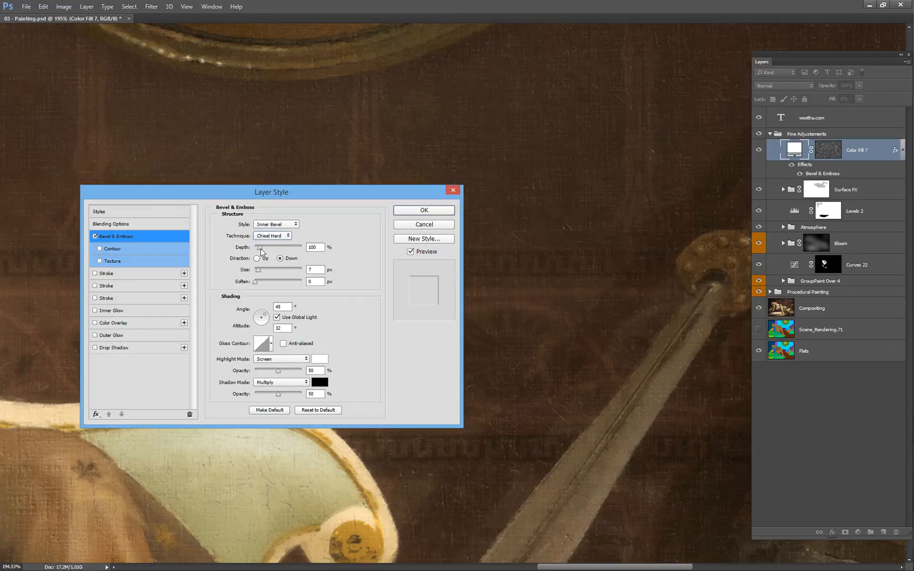
pyautogui.moveTo(259, 248); pyautogui.dragTo(267, 271)
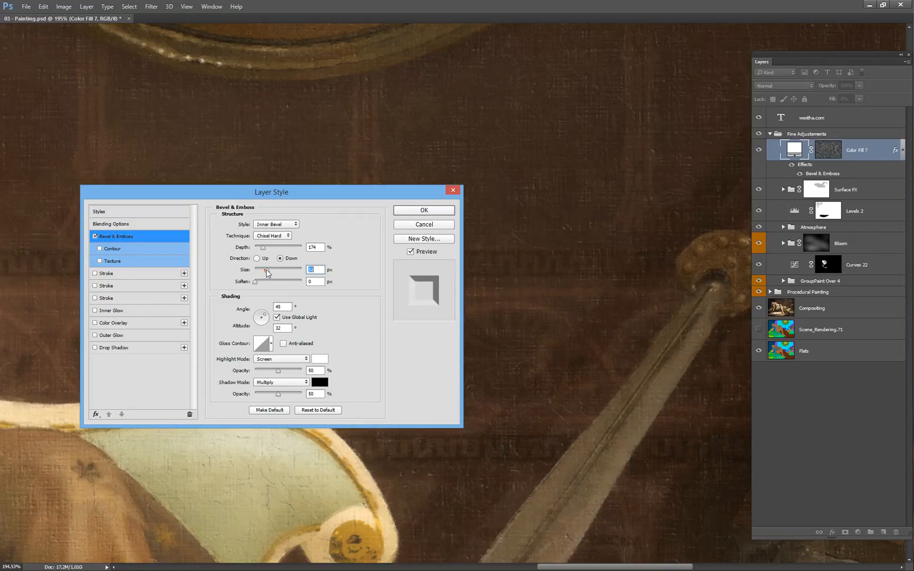
pyautogui.moveTo(279, 394); pyautogui.dragTo(293, 395)
pyautogui.click(448, 211)
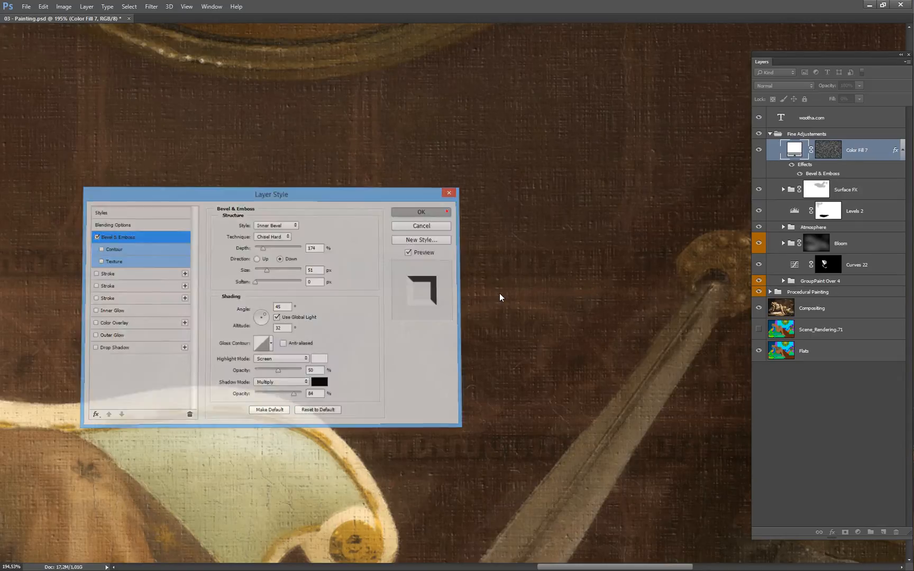
# Adjust the Bevel & Emboss lighting on the woven fibers layer to a 45° angle and 21° altitude.
pyautogui.moveTo(479, 320); pyautogui.dragTo(525, 260)
pyautogui.moveTo(496, 300); pyautogui.dragTo(474, 302)
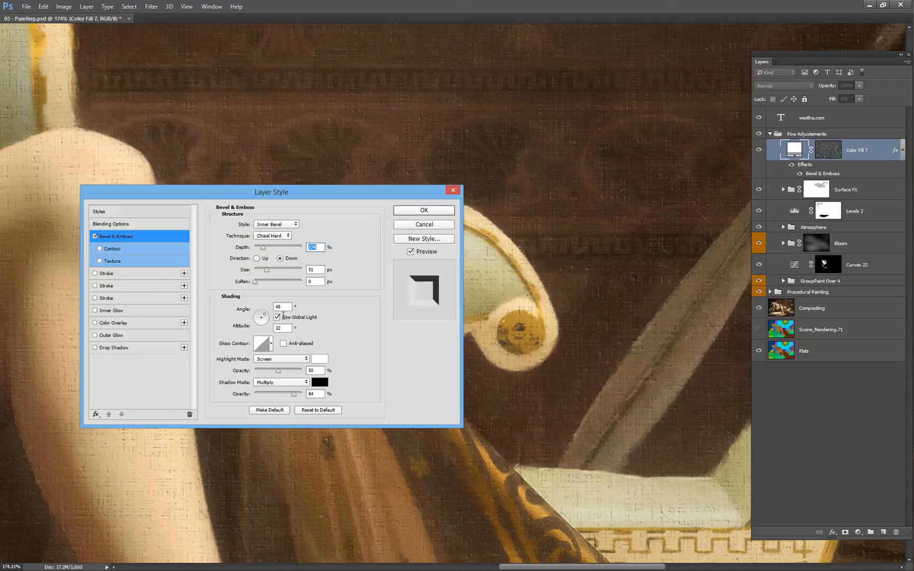
pyautogui.moveTo(264, 317); pyautogui.dragTo(257, 316)
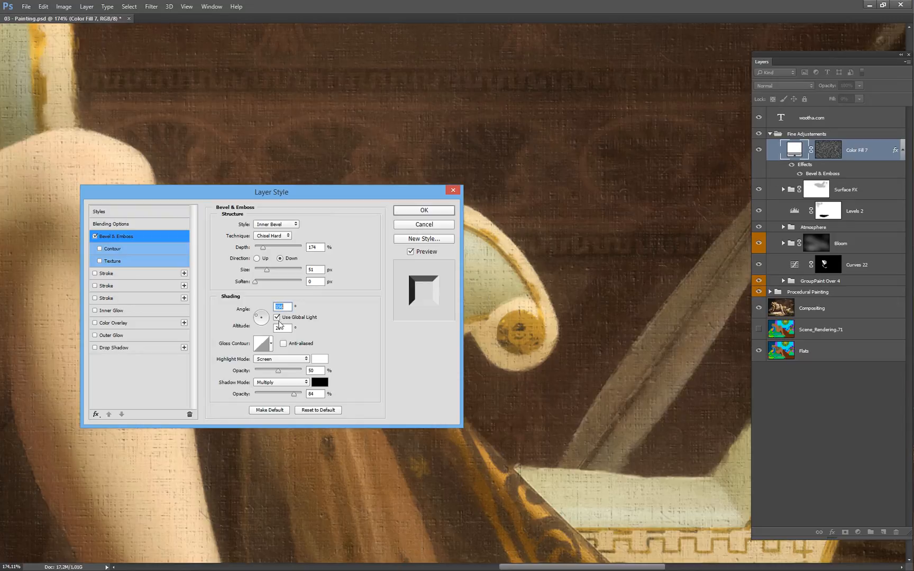
pyautogui.moveTo(258, 314); pyautogui.dragTo(267, 315)
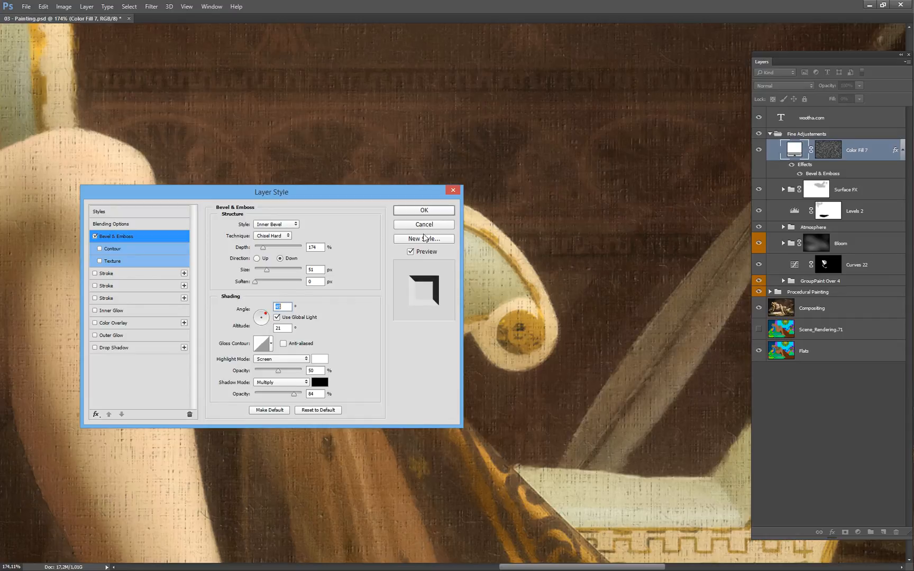
pyautogui.click(442, 210)
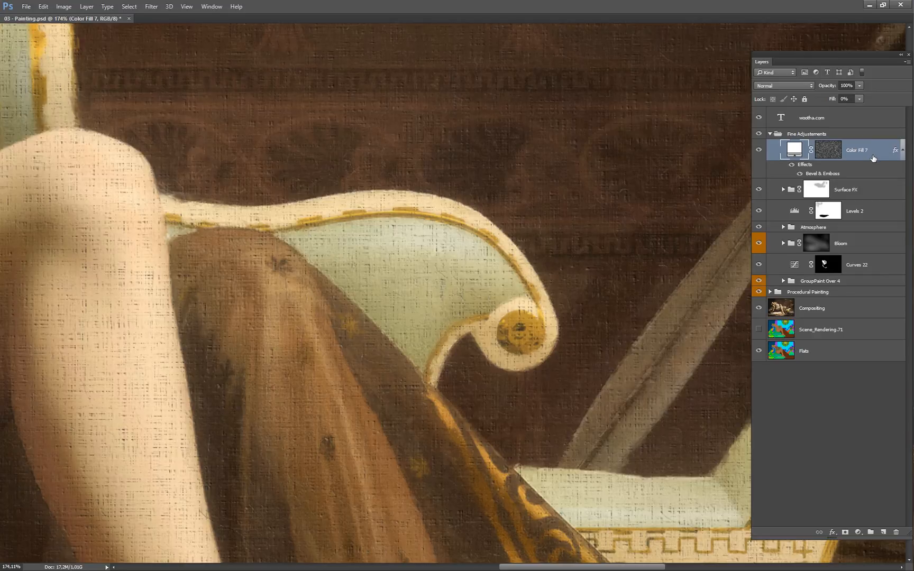
# Rasterize the layer style of the embossed Color Fill 7 layer.
pyautogui.rightClick(871, 151)
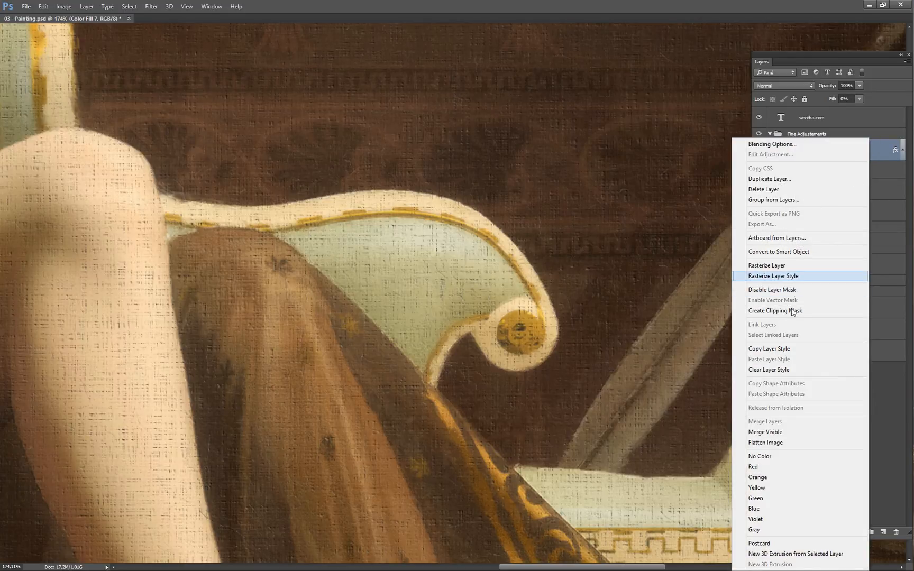
pyautogui.click(797, 277)
pyautogui.moveTo(623, 264); pyautogui.dragTo(686, 205)
pyautogui.moveTo(629, 241); pyautogui.dragTo(504, 313)
pyautogui.moveTo(442, 337); pyautogui.dragTo(571, 280)
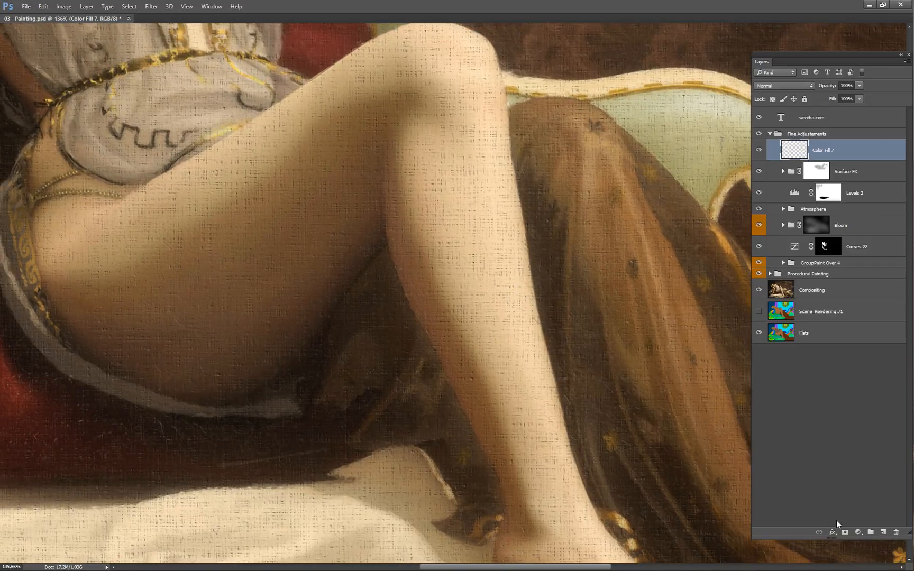
# Compare the painting with the rasterized canvas texture layer hidden and shown.
pyautogui.click(862, 533)
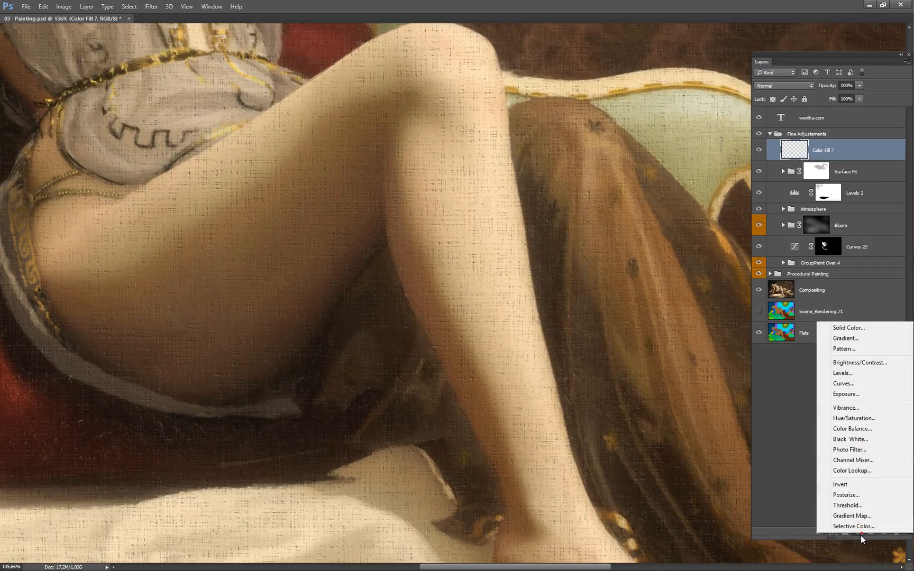
pyautogui.click(793, 482)
pyautogui.moveTo(597, 279)
pyautogui.mouseDown()
pyautogui.moveTo(499, 338)
pyautogui.moveTo(466, 345)
pyautogui.mouseUp()
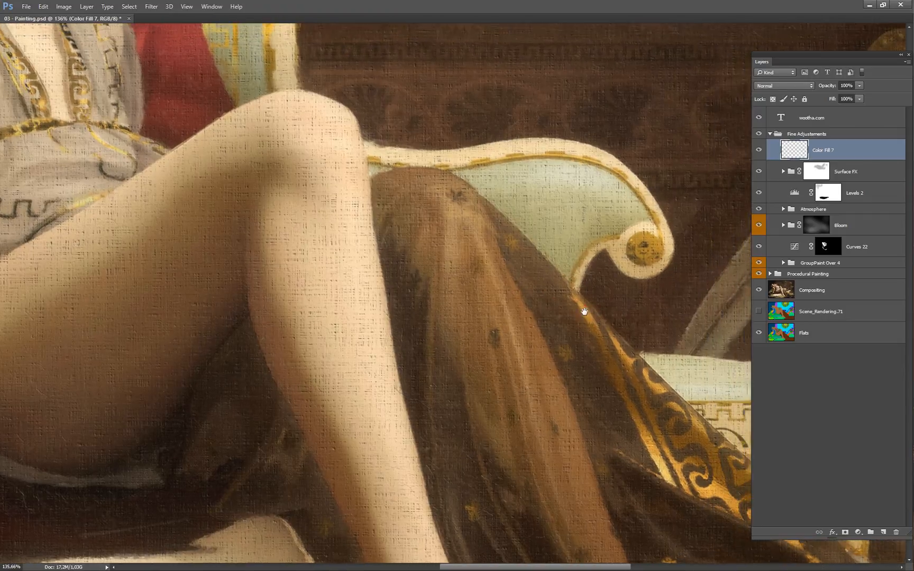
pyautogui.moveTo(585, 306); pyautogui.dragTo(535, 324)
pyautogui.click(764, 155)
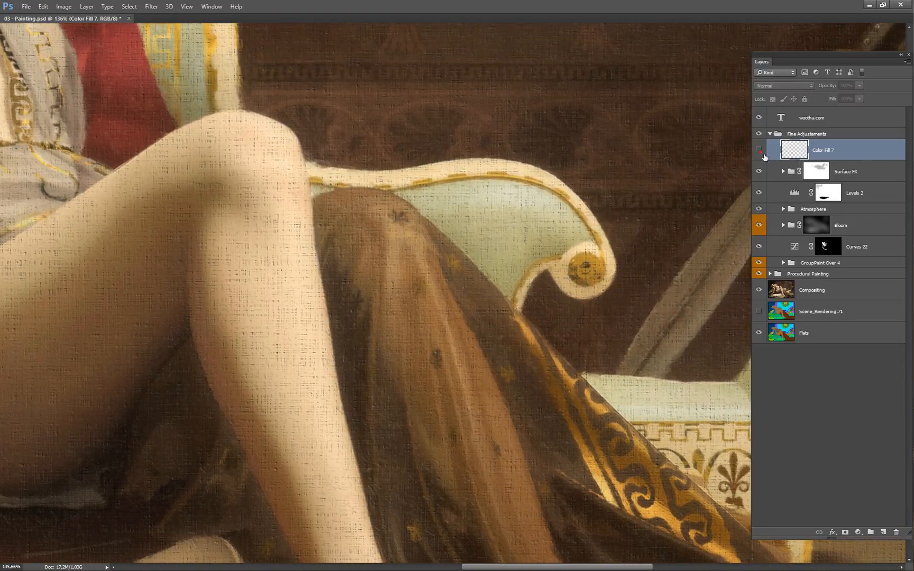
pyautogui.click(764, 155)
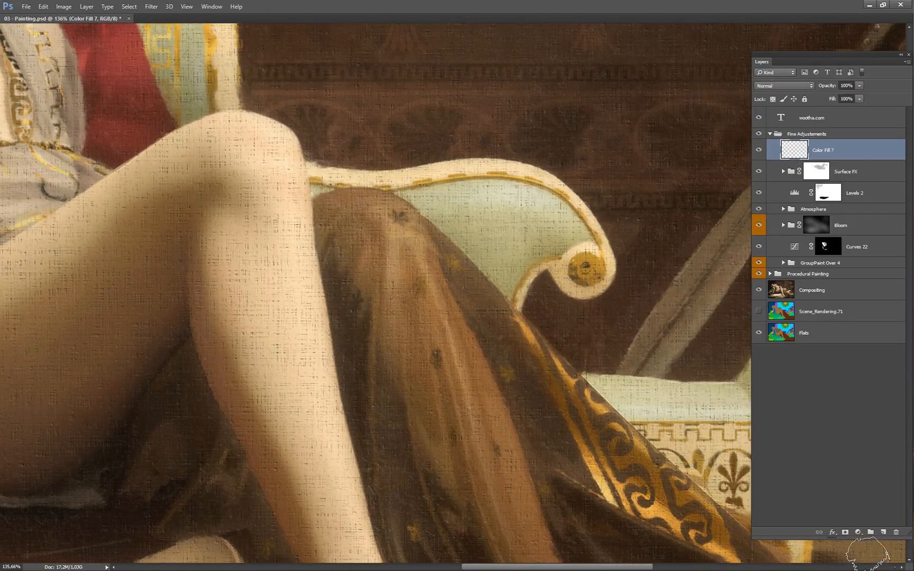
# Add a black mask to the rasterized texture layer and paint the canvas texture back in selected areas around the leg.
pyautogui.keyDown('alt'); pyautogui.click(845, 532); pyautogui.keyUp('alt')
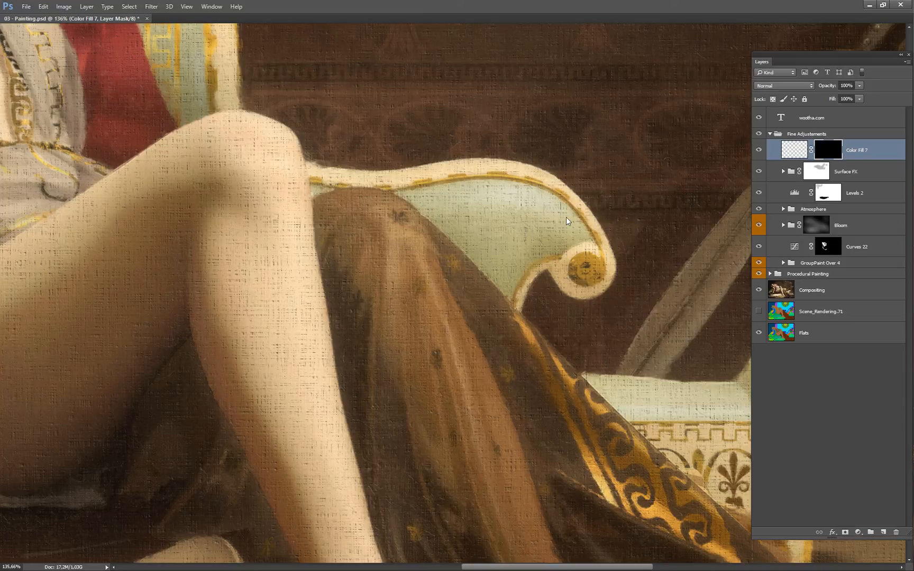
pyautogui.scroll(-3, 562, 249)
pyautogui.click(517, 249)
pyautogui.moveTo(319, 251); pyautogui.dragTo(339, 212)
pyautogui.moveTo(472, 290); pyautogui.dragTo(659, 188)
pyautogui.moveTo(309, 223)
pyautogui.mouseDown()
pyautogui.moveTo(254, 266)
pyautogui.moveTo(264, 280)
pyautogui.mouseUp()
pyautogui.moveTo(407, 296); pyautogui.dragTo(398, 260)
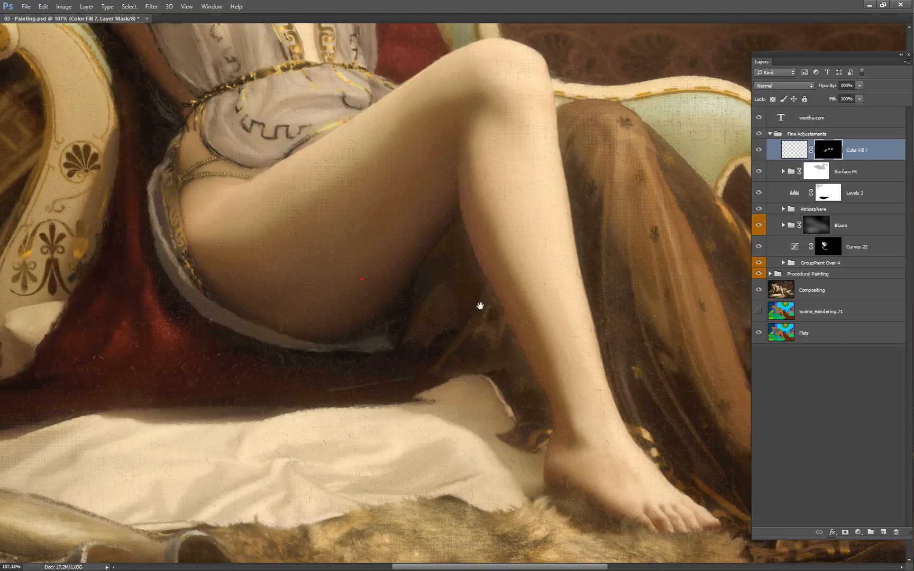
# Delete the masked Color Fill 7 texture layer and collapse the Fine Adjustements group.
pyautogui.scroll(-5, 446, 323)
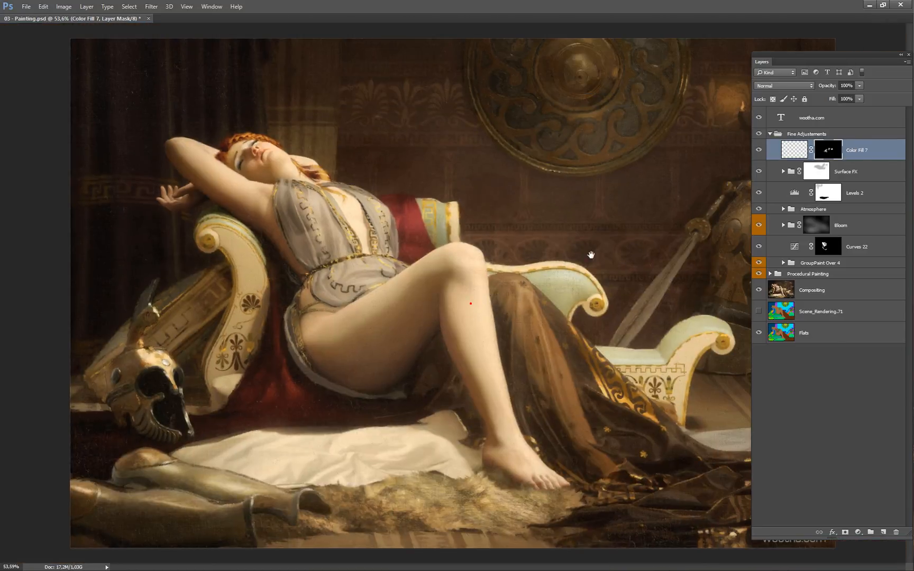
pyautogui.click(901, 534)
pyautogui.click(902, 533)
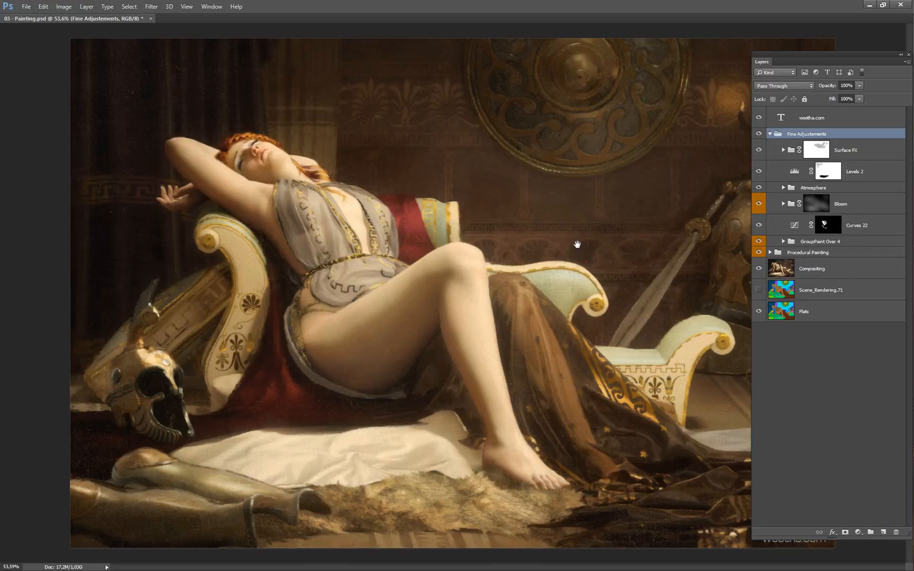
pyautogui.moveTo(574, 267)
pyautogui.mouseDown()
pyautogui.moveTo(563, 269)
pyautogui.moveTo(579, 267)
pyautogui.mouseUp()
pyautogui.click(770, 134)
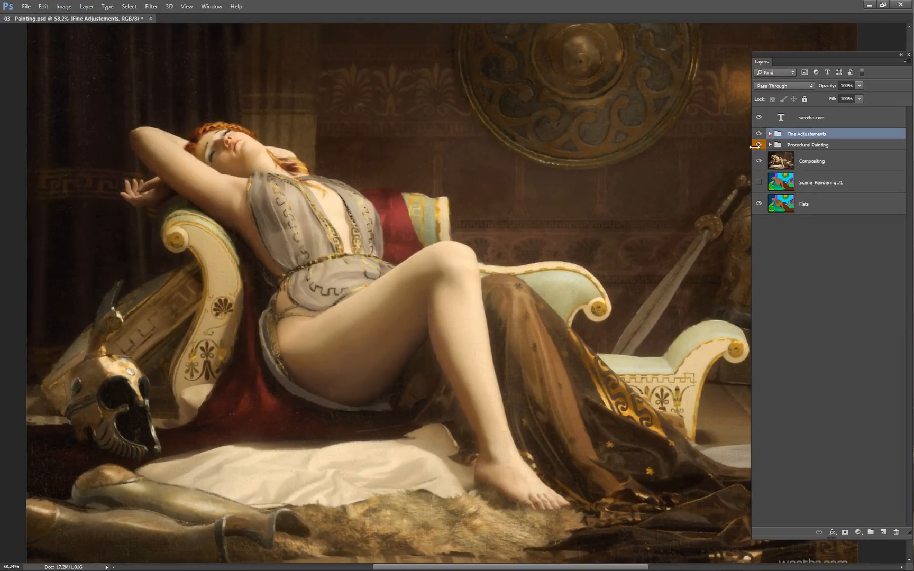
# Hide the interface panels and examine the whole finished painting against the empty workspace.
pyautogui.press('Tab')
pyautogui.press('Tab')
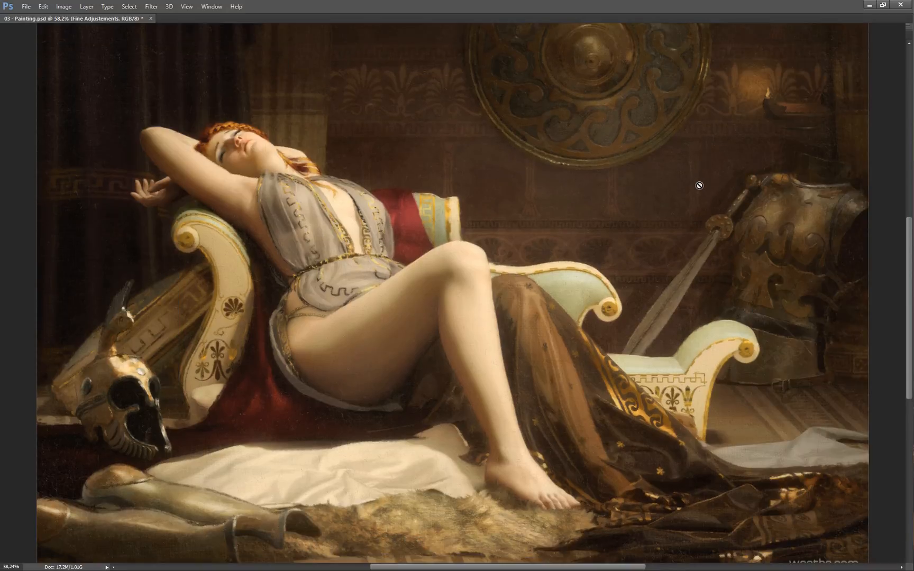
pyautogui.keyDown('alt'); pyautogui.click(686, 240); pyautogui.keyUp('alt')
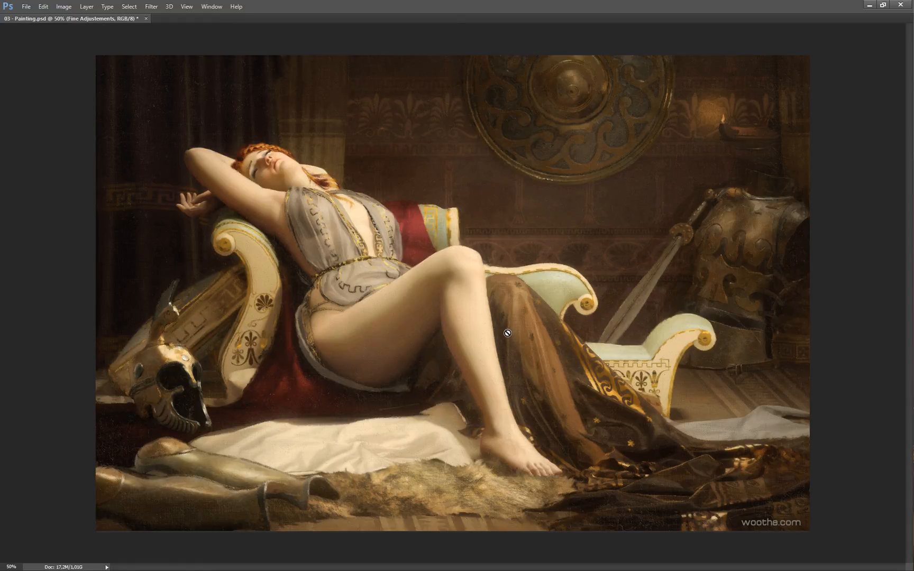
pyautogui.moveTo(637, 286); pyautogui.dragTo(628, 286)
pyautogui.moveTo(465, 263); pyautogui.dragTo(494, 264)
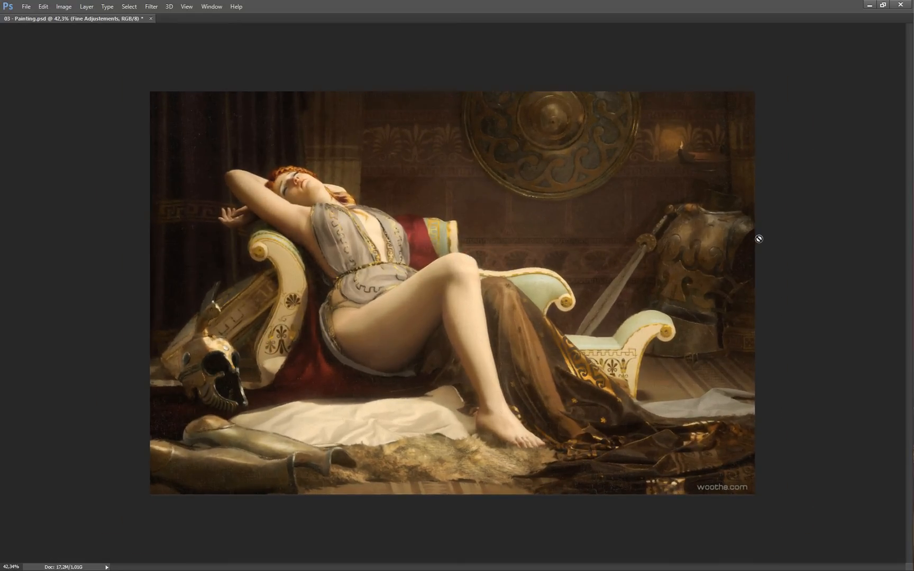